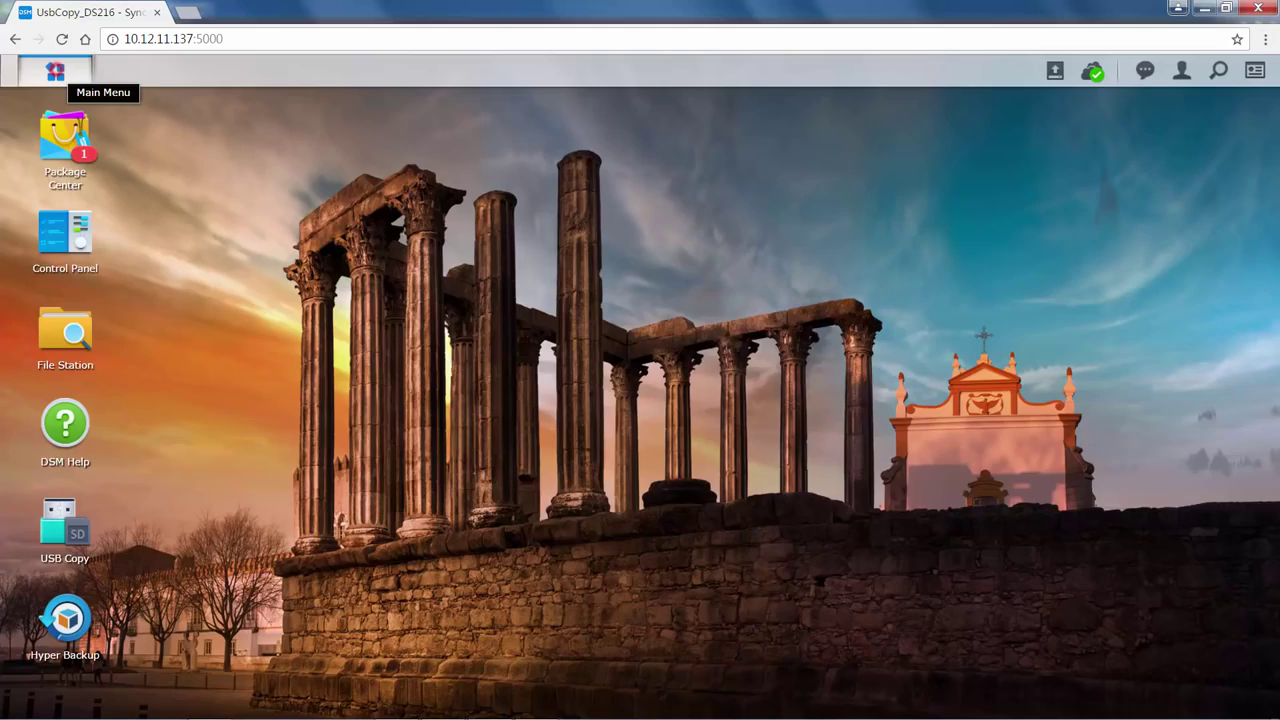
- Launch Active Backup from the DSM Main Menu app grid to show its Overview
left_click(55, 70)
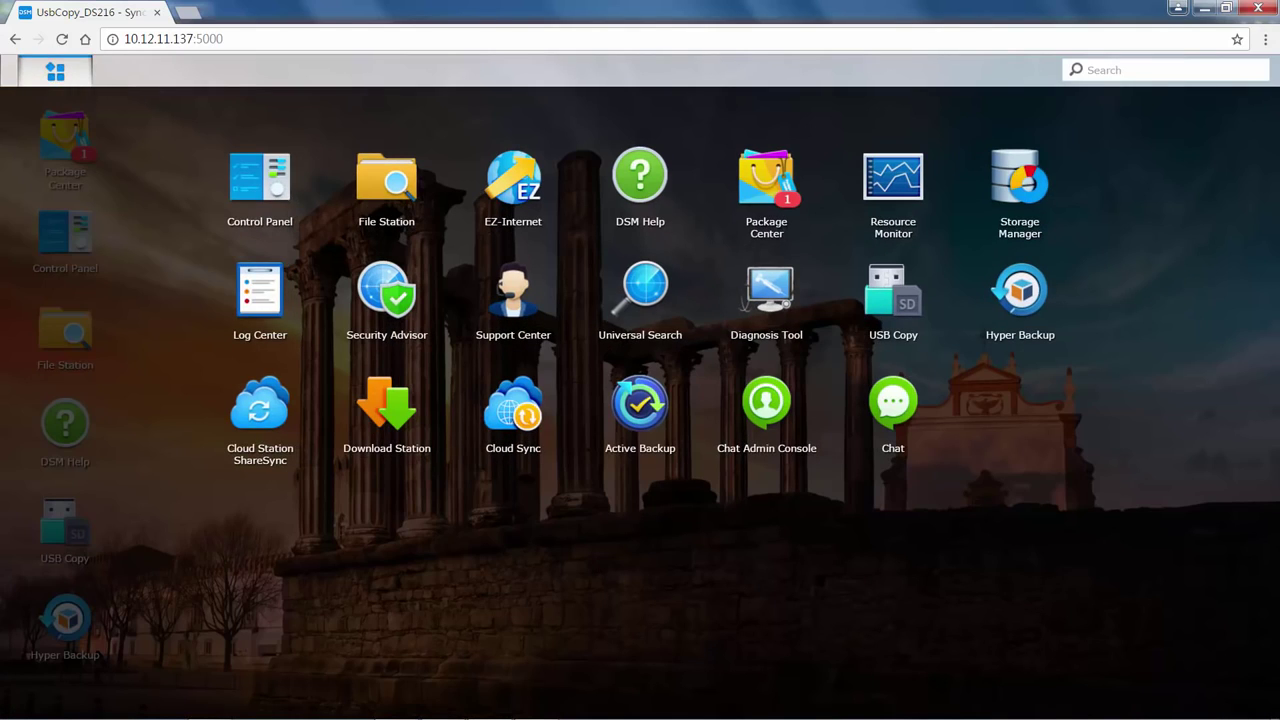
left_click(645, 408)
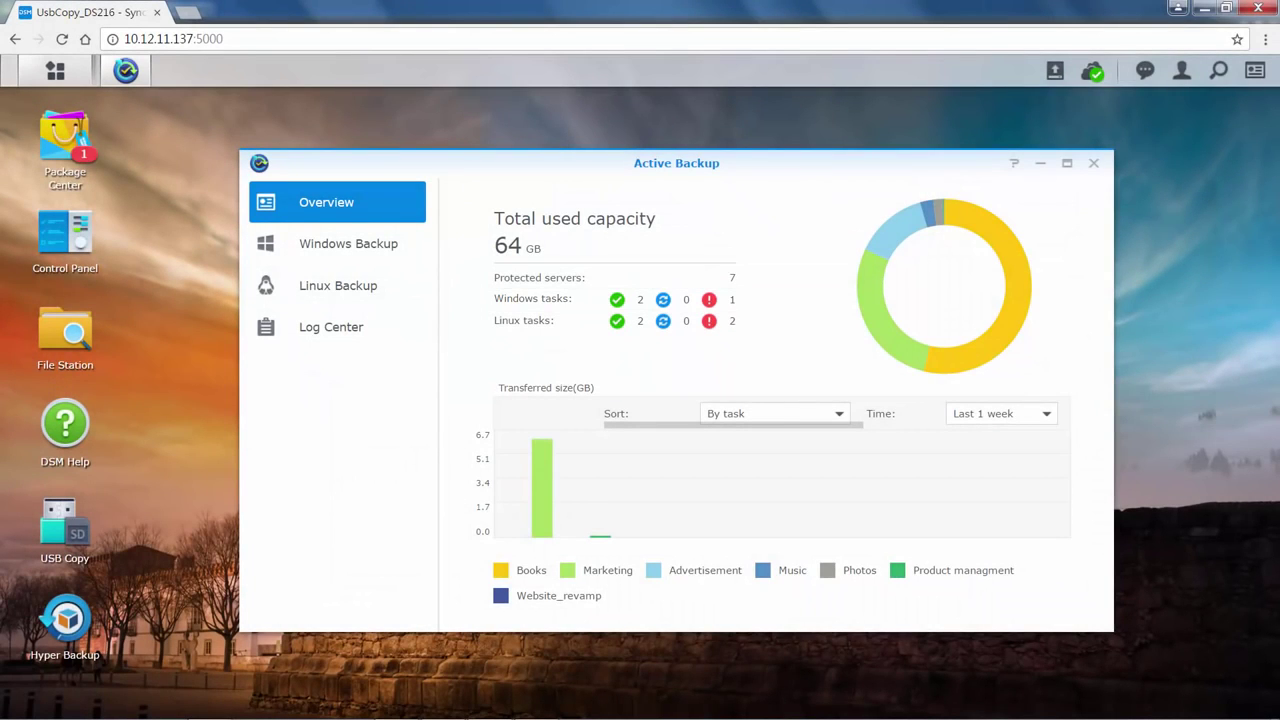
- Review the overview charts and the transfer chart's sorting choices
mouse_move(868, 290)
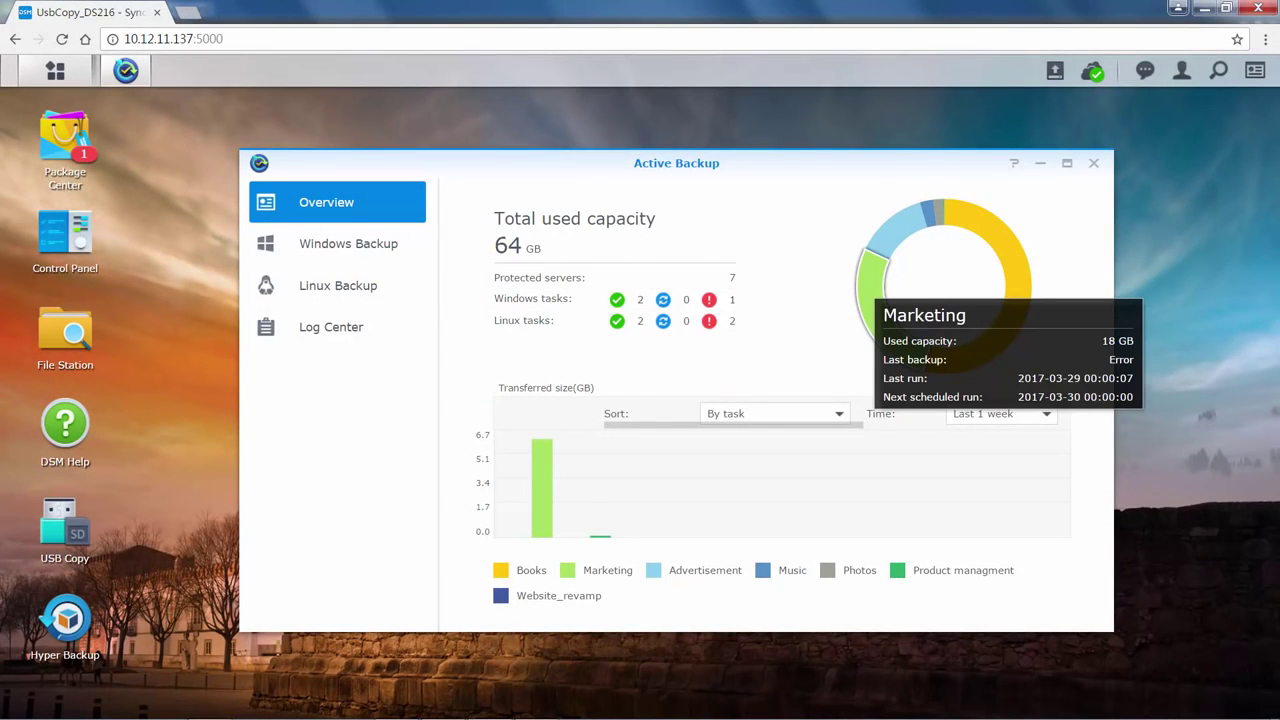
mouse_move(878, 252)
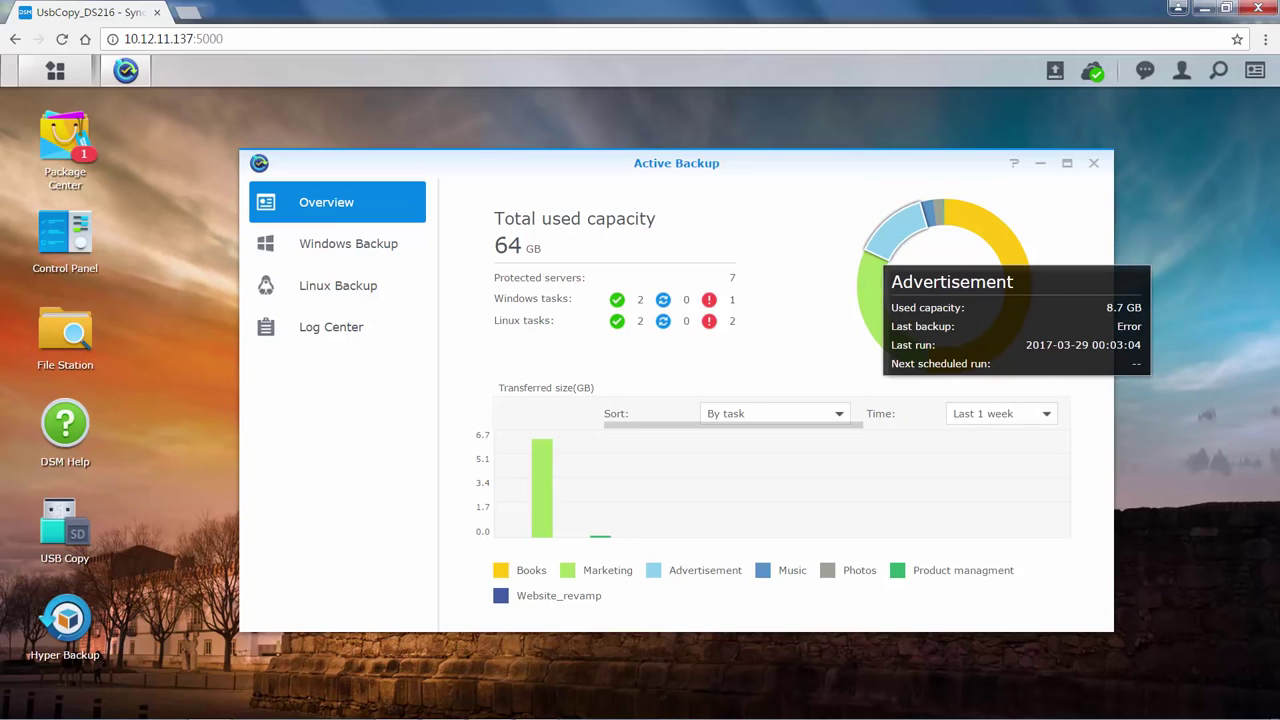
mouse_move(542, 490)
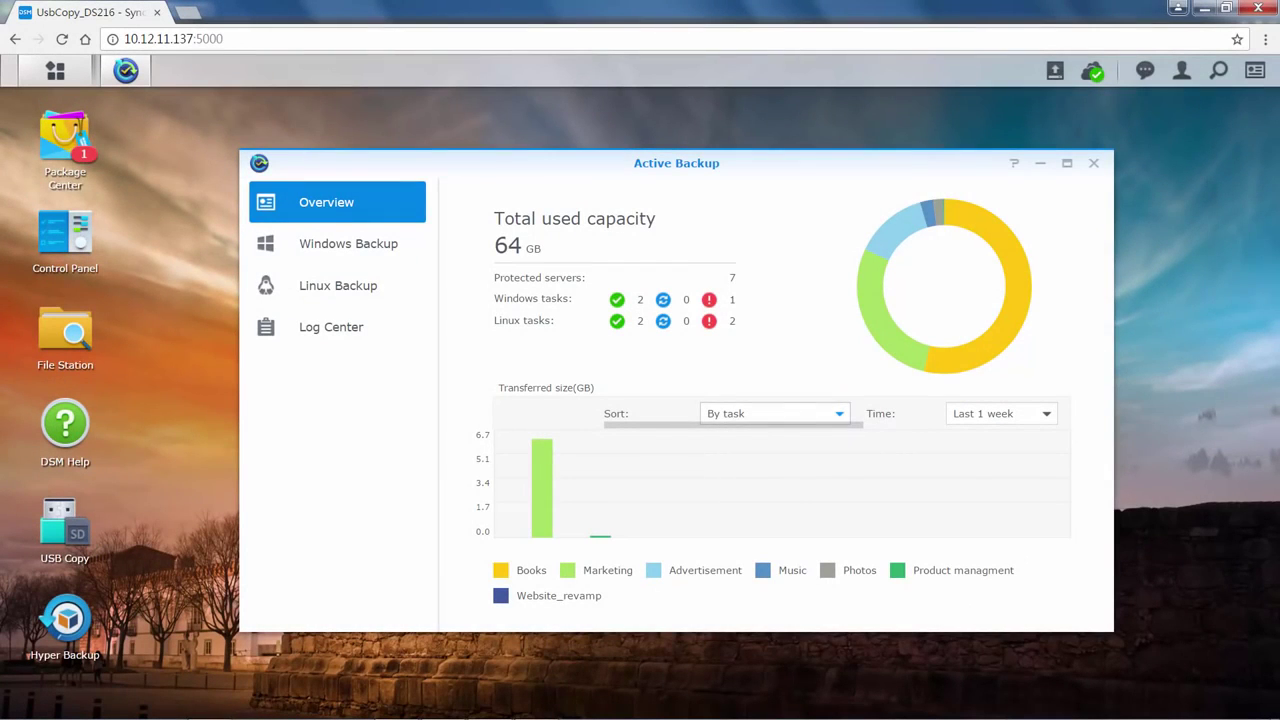
left_click(839, 413)
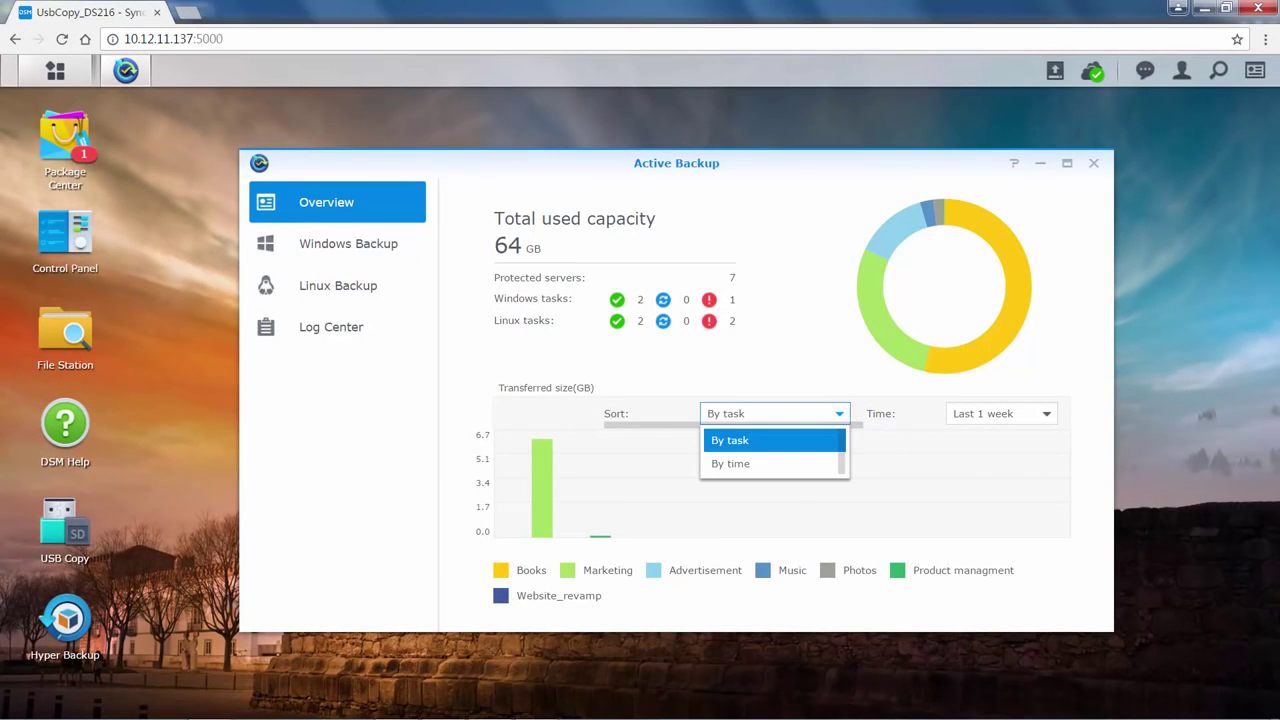
left_click(843, 412)
- Show the Last 2 weeks of transfers, then list the Windows backup tasks
left_click(1047, 412)
left_click(1028, 486)
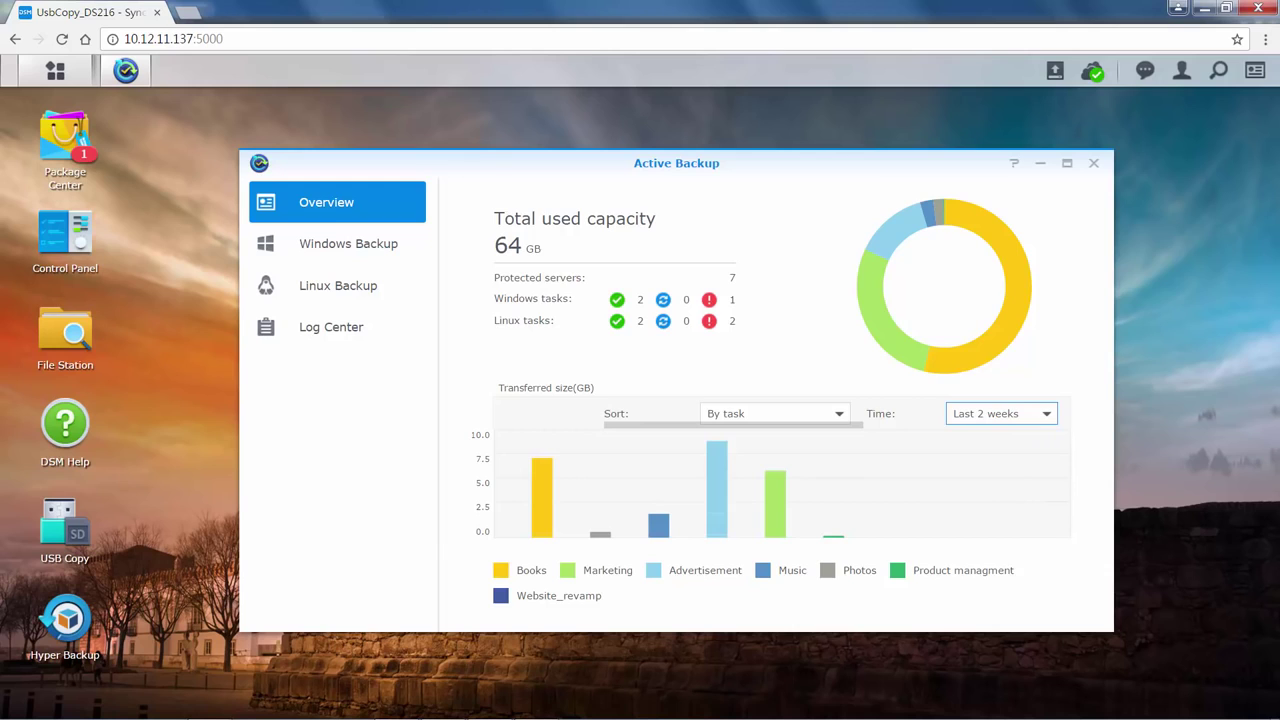
left_click(348, 243)
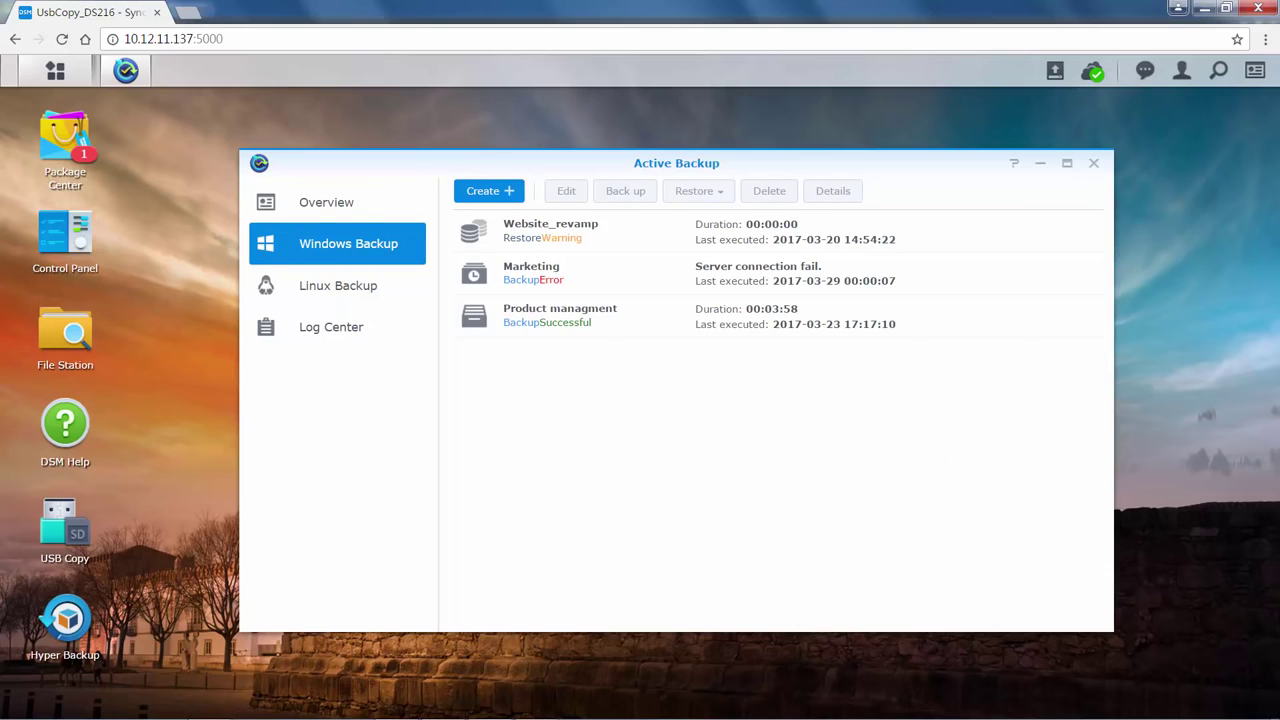
- Start a new Windows backup task, reaching the wizard's Backup mode step
left_click(470, 190)
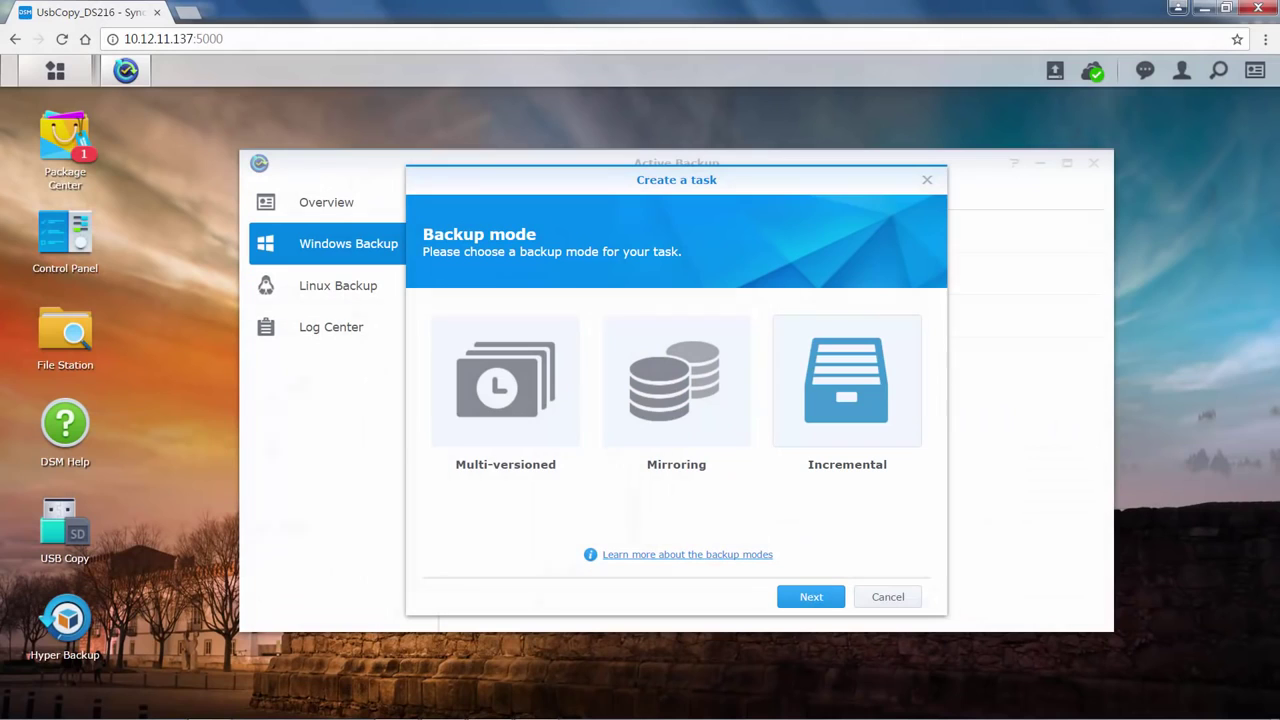
- Read about backup modes, choose Multi-versioned, and continue to Remote server information
left_click(758, 556)
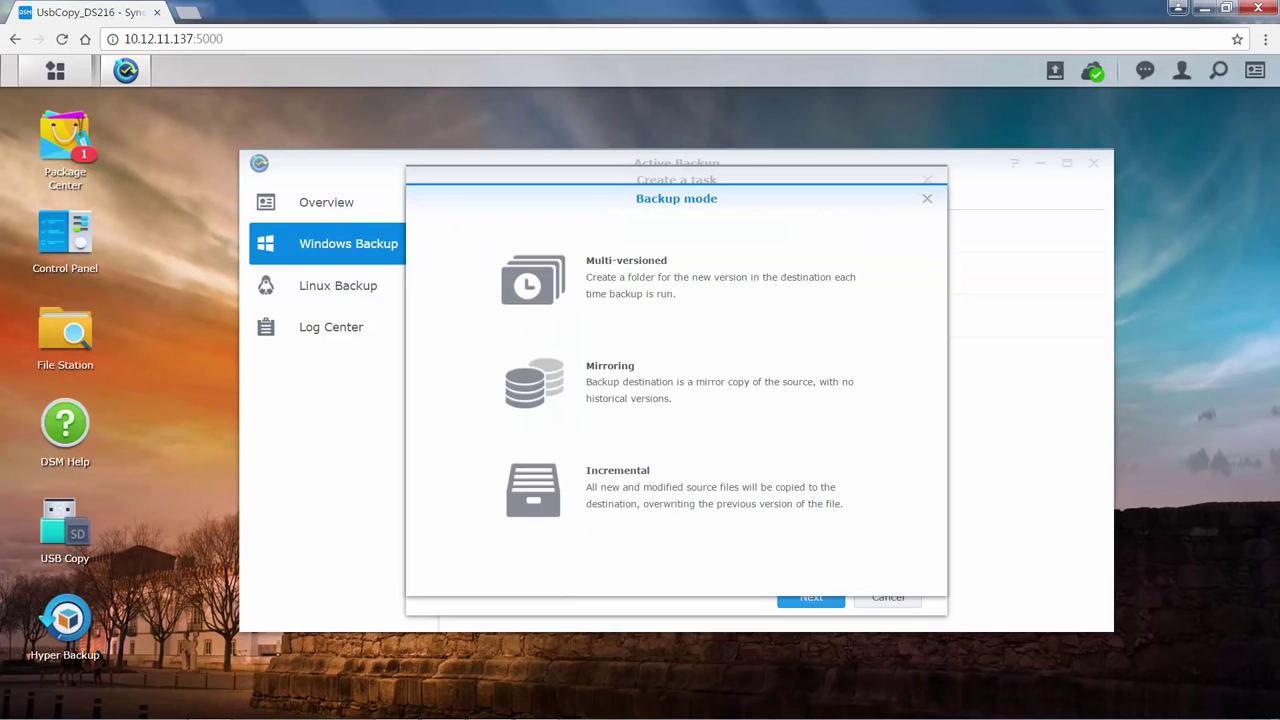
left_click(563, 446)
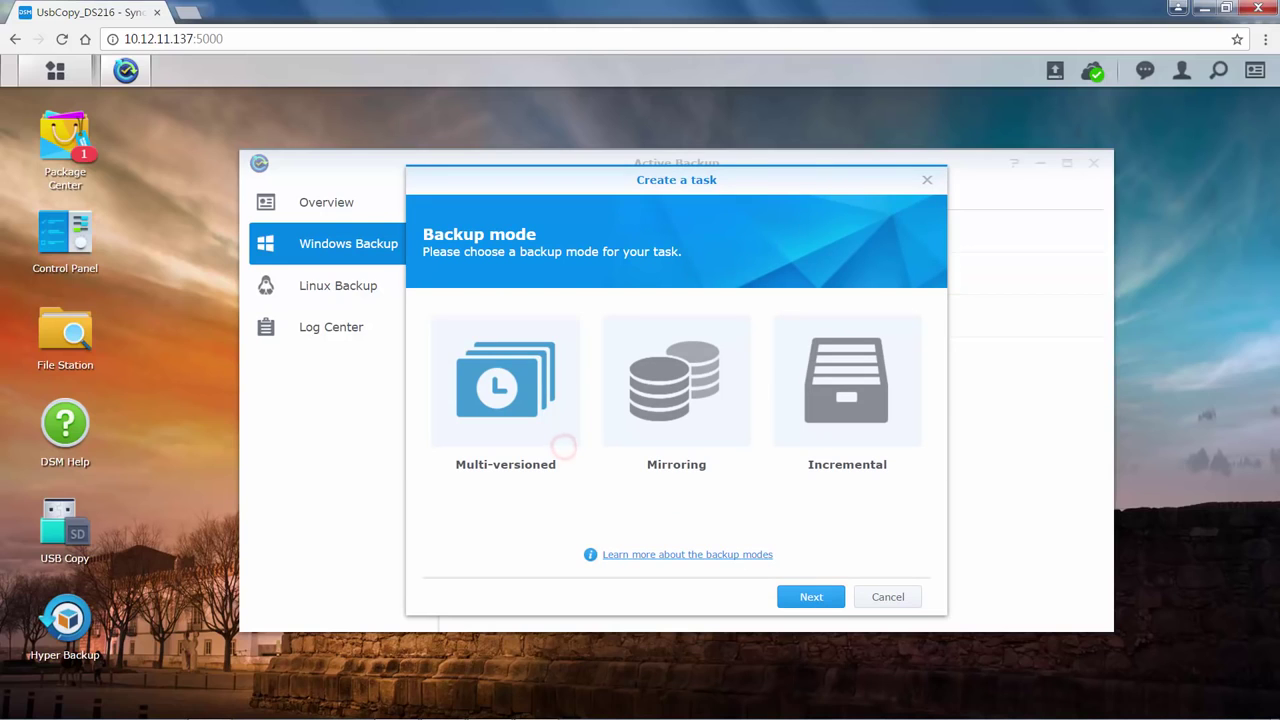
left_click(809, 595)
- Connect to server 10.11.12.93 as Administrator with the account password and select the ActiveBackup folder as source
left_click(689, 312)
type("10.11.12.93")
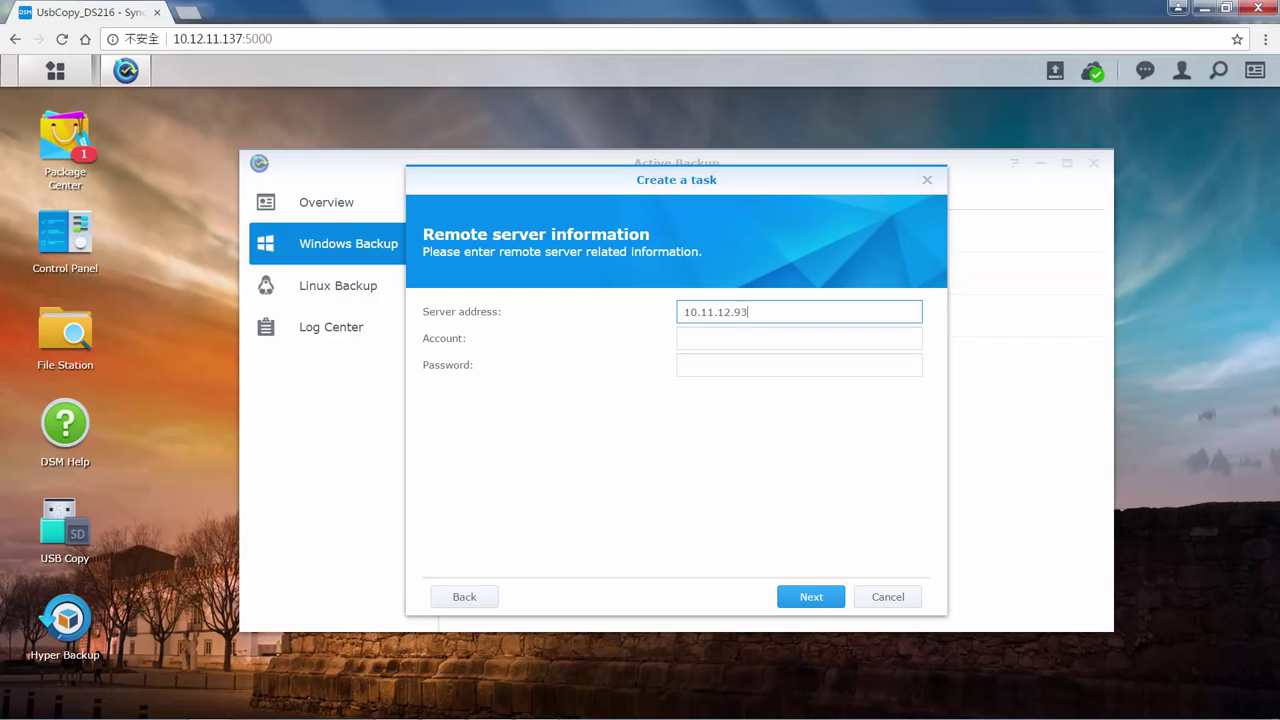
key("Tab")
type("Admini")
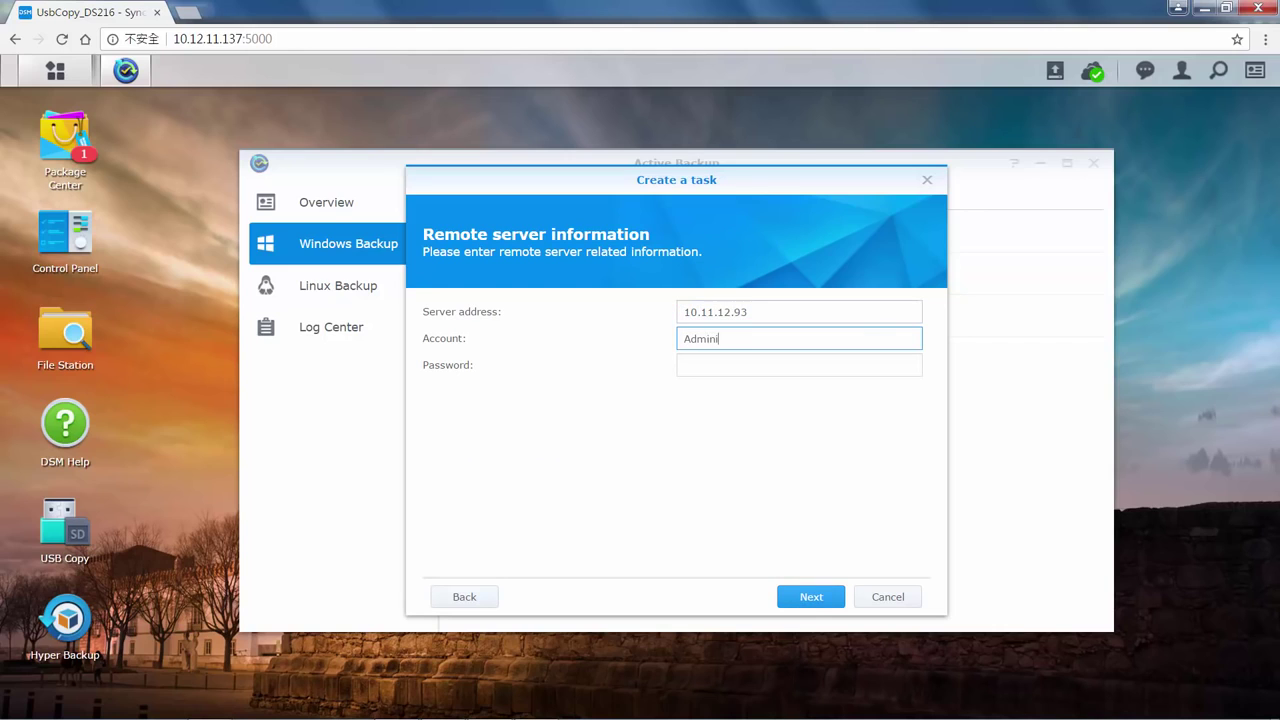
type("strator")
key("Tab")
type("*********")
left_click(811, 597)
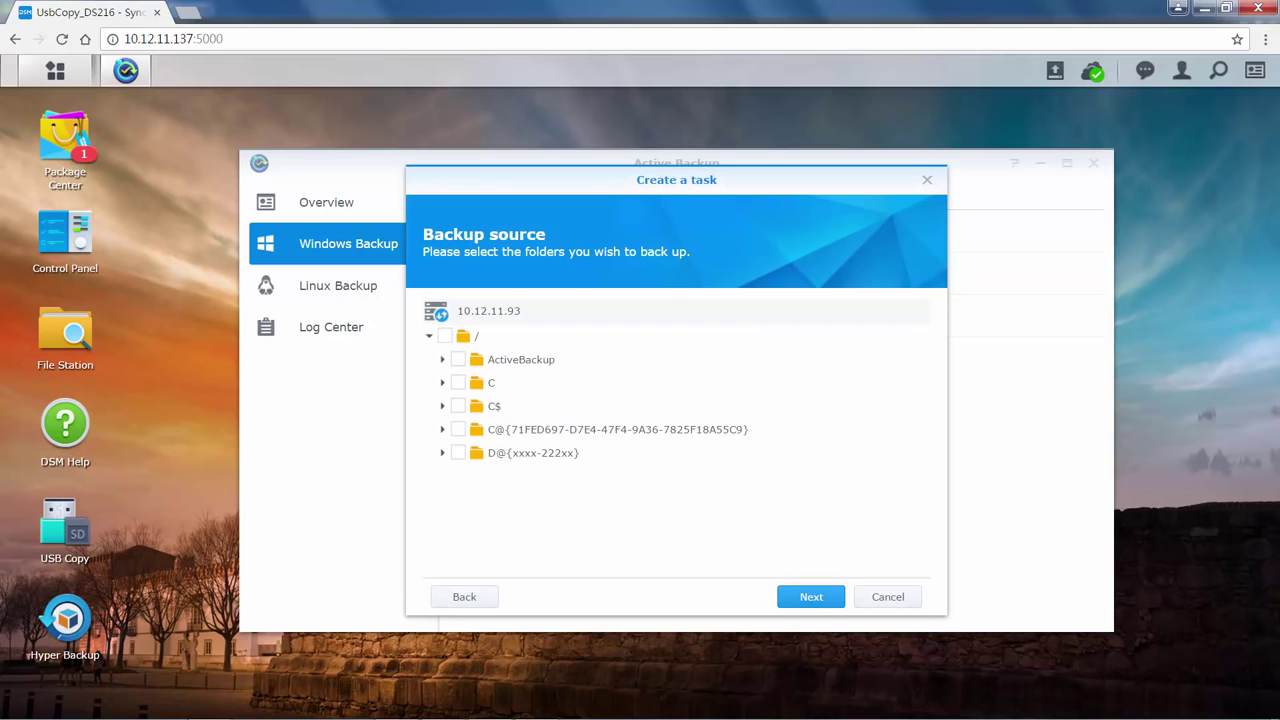
left_click(458, 359)
- Name the task and set its local path to the user's Backup folder in the Active Backup share
left_click(792, 592)
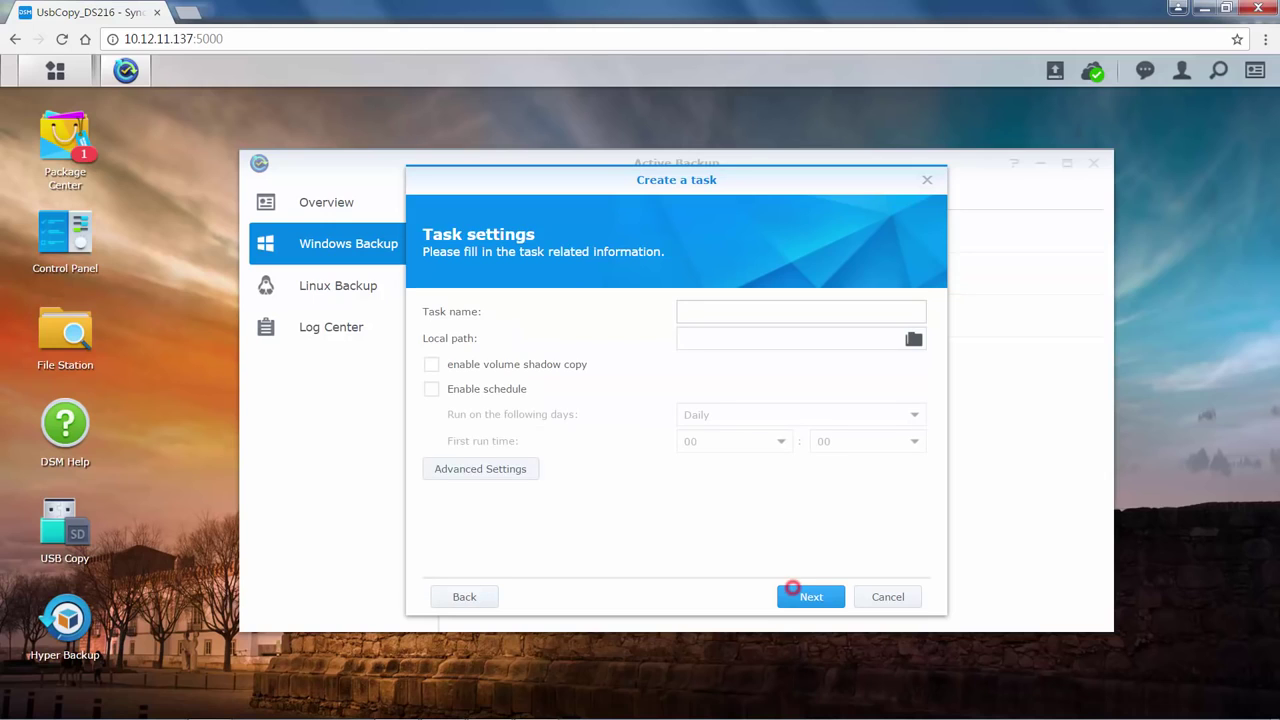
left_click(783, 311)
type("Amy's backup")
left_click(786, 338)
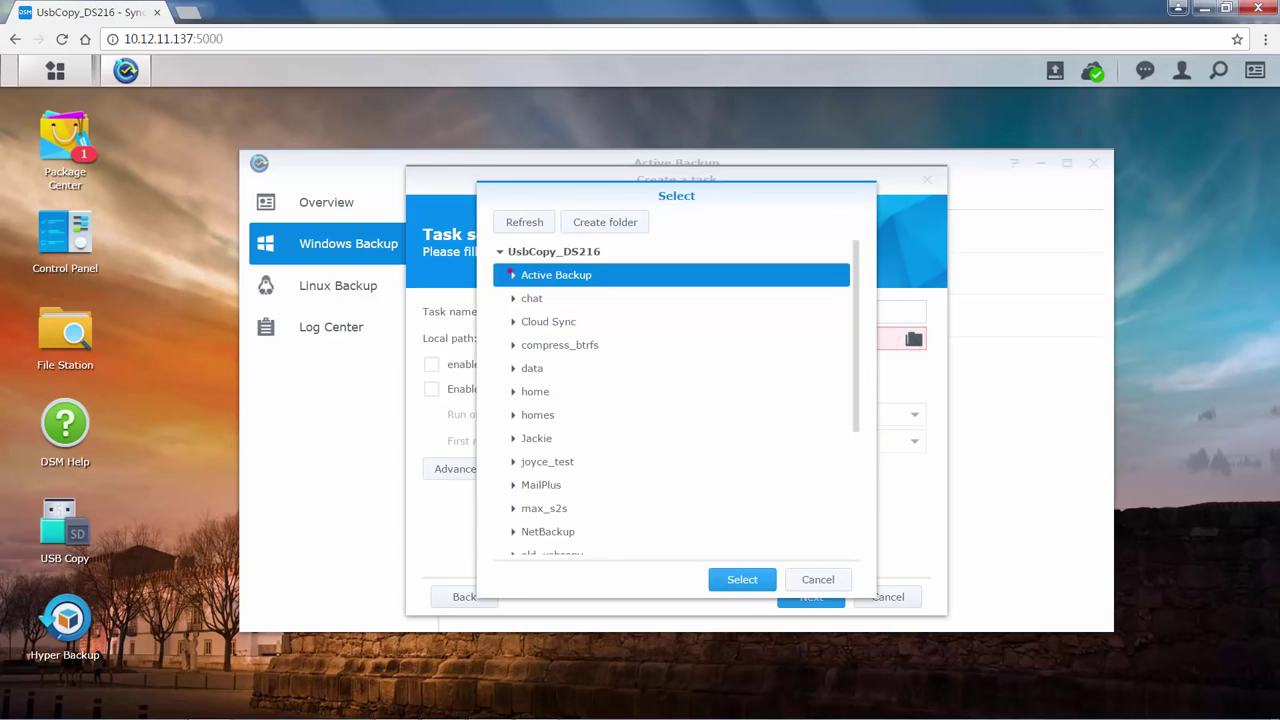
left_click(512, 274)
left_click(545, 438)
left_click(742, 579)
- Enable volume shadow copy and a Daily backup schedule with the first run at 18:00
left_click(431, 364)
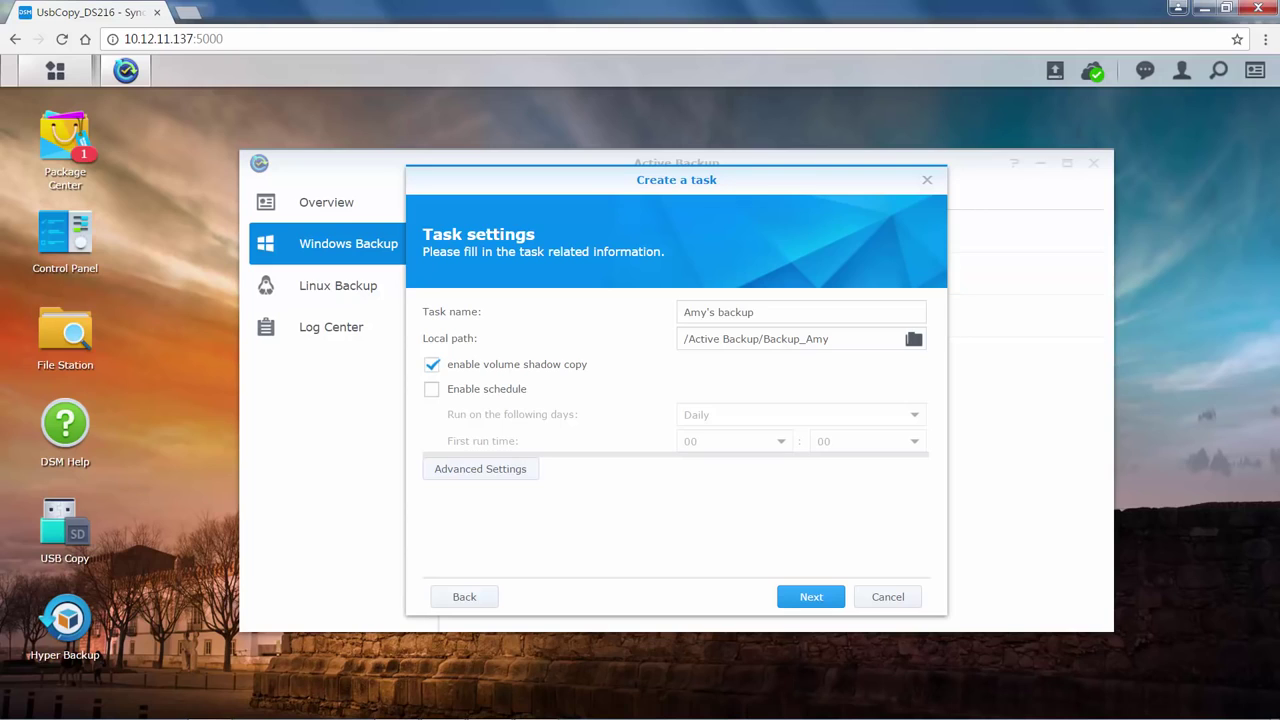
left_click(437, 391)
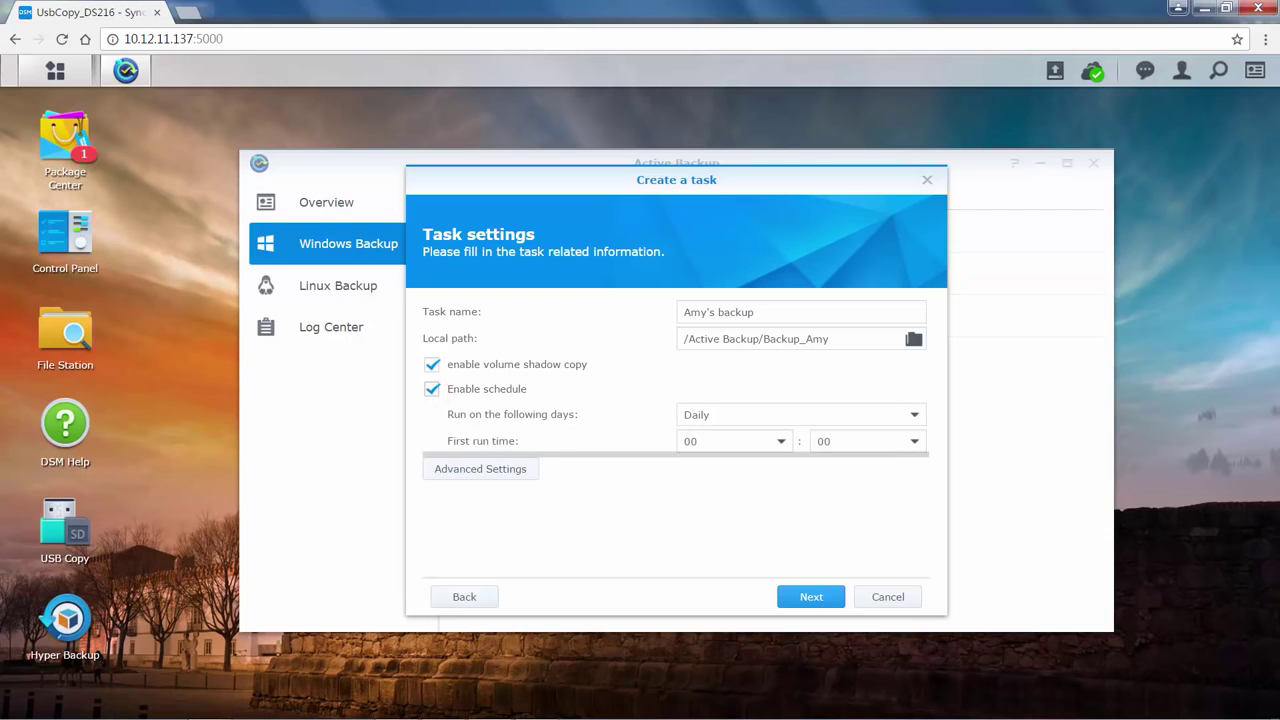
left_click(914, 414)
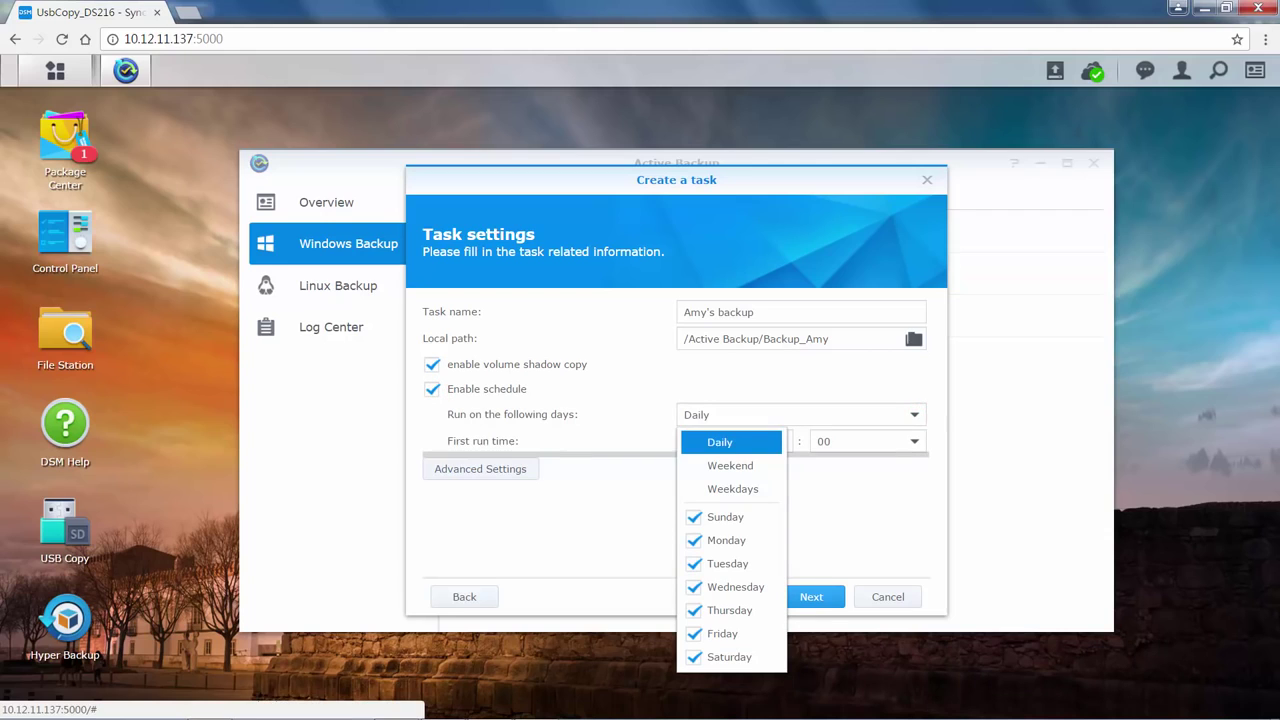
left_click(719, 441)
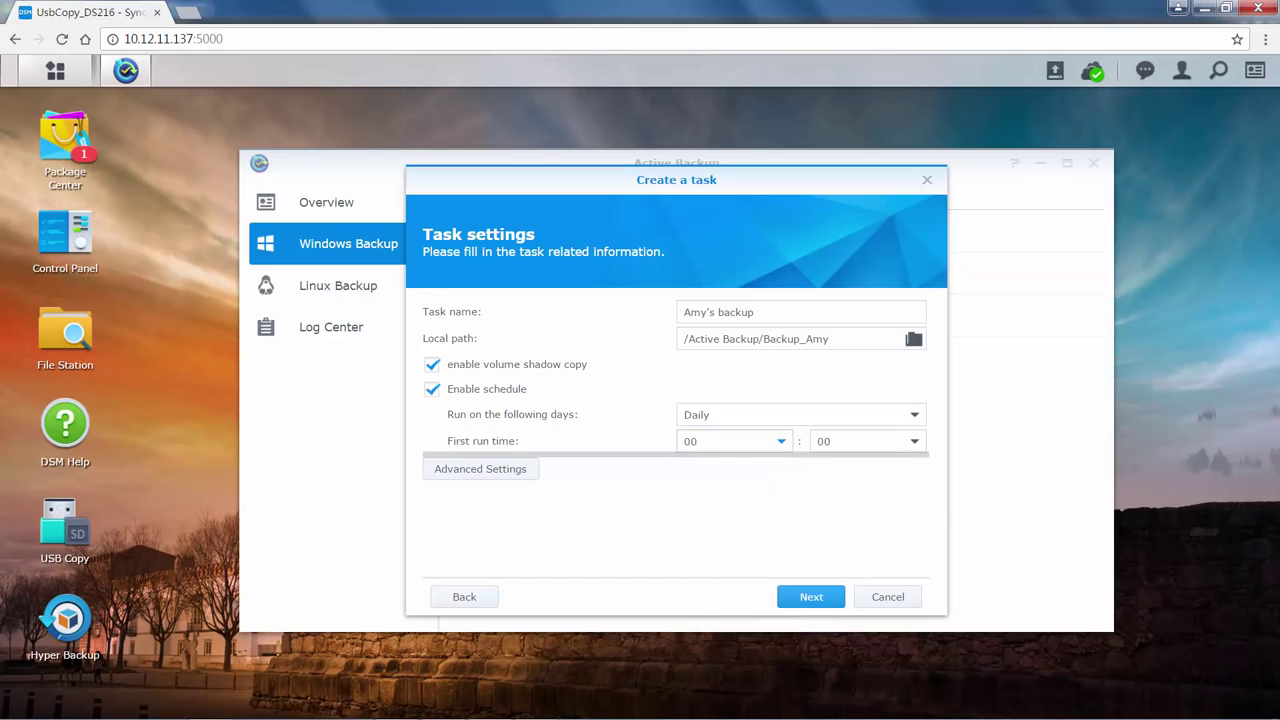
left_click(781, 441)
scroll(734, 580, "down", 5)
left_click(719, 583)
left_click(790, 598)
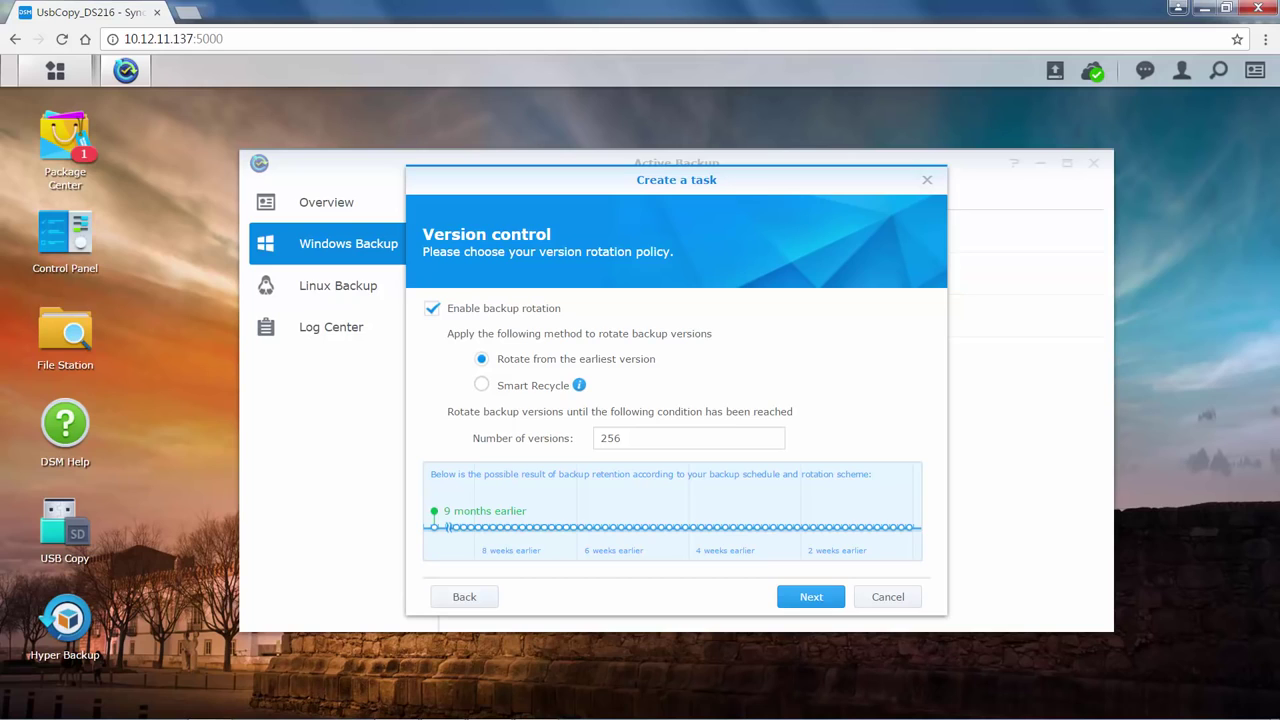
- Use Smart Recycle rotation keeping 100 versions, create the task and run its first backup now
left_click(481, 384)
left_click(685, 437)
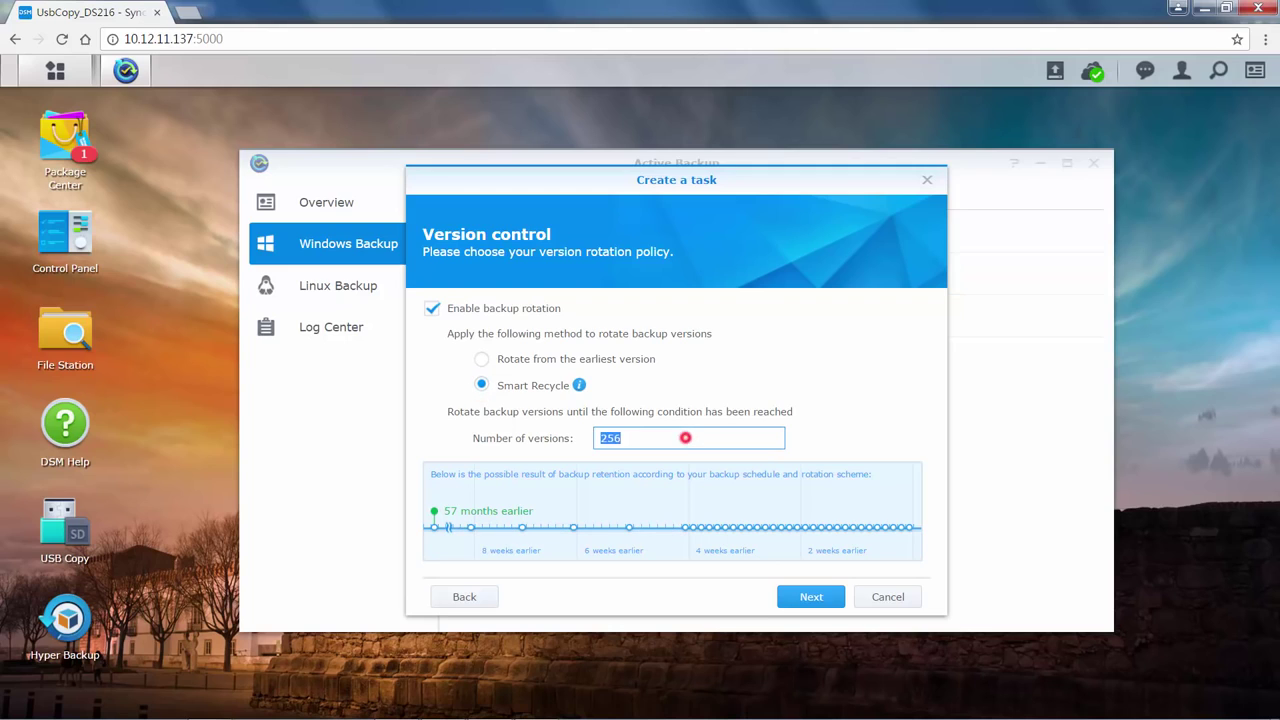
type("100")
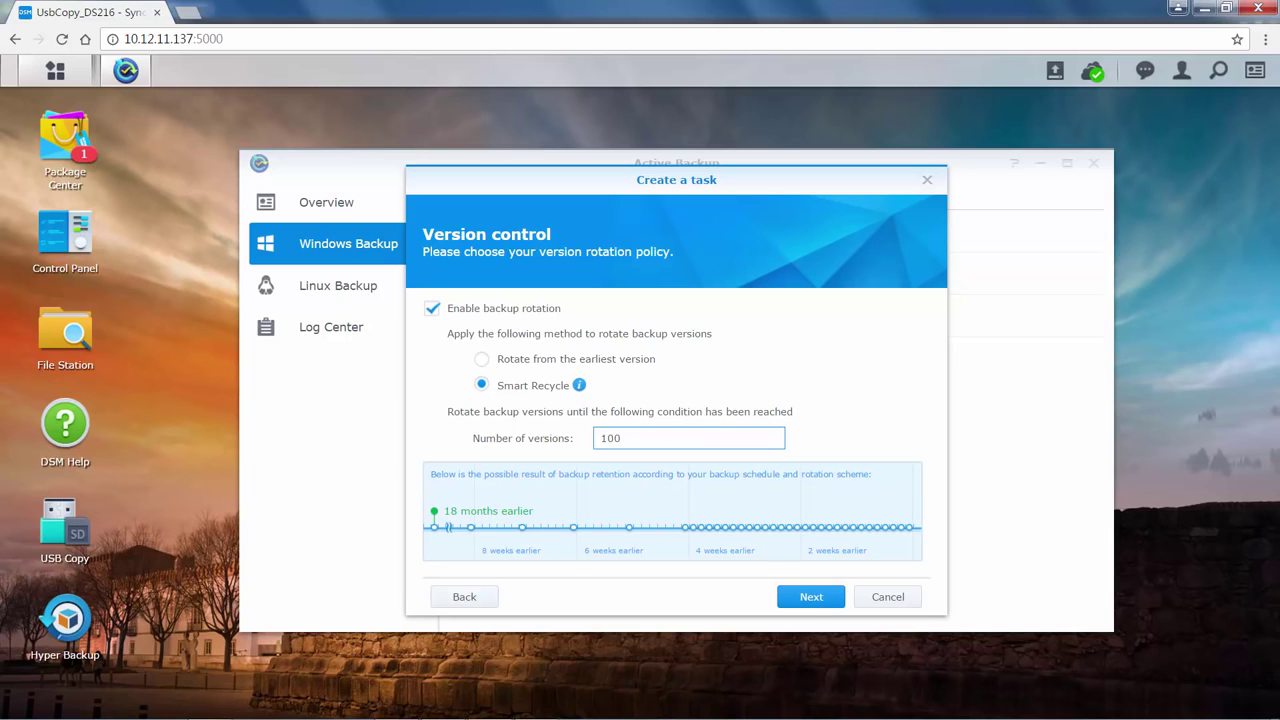
left_click(811, 597)
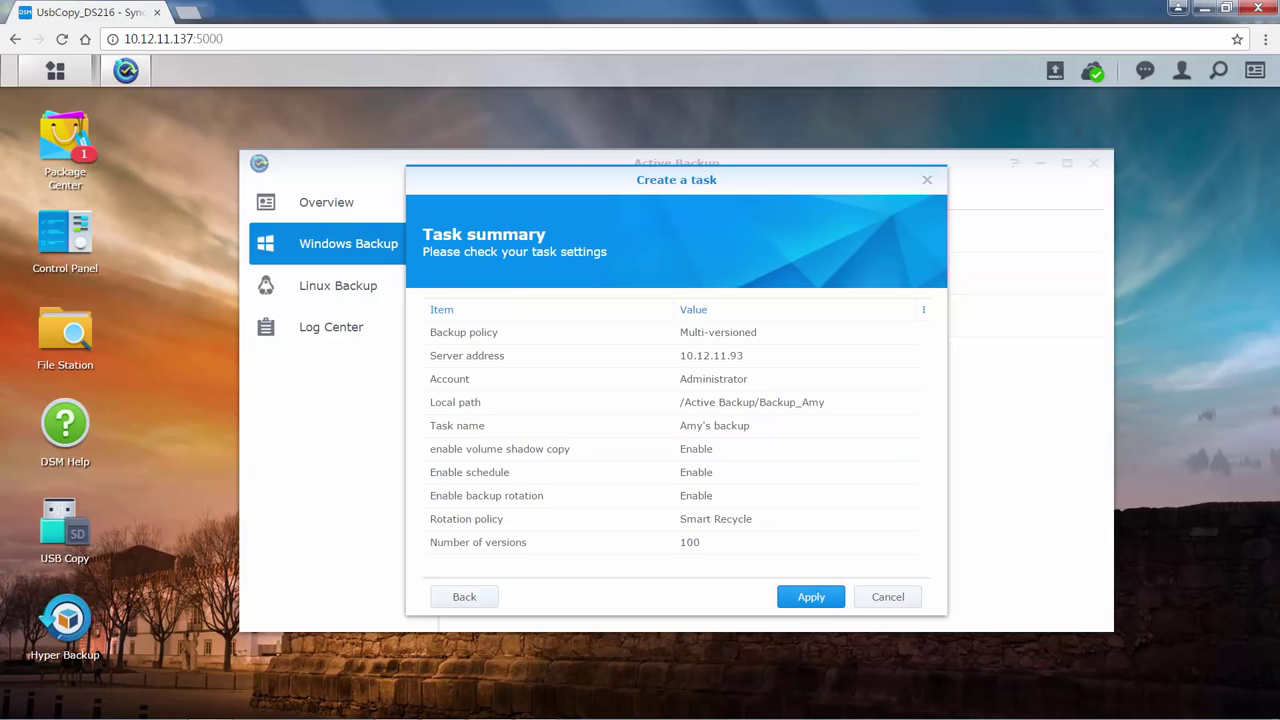
left_click(811, 597)
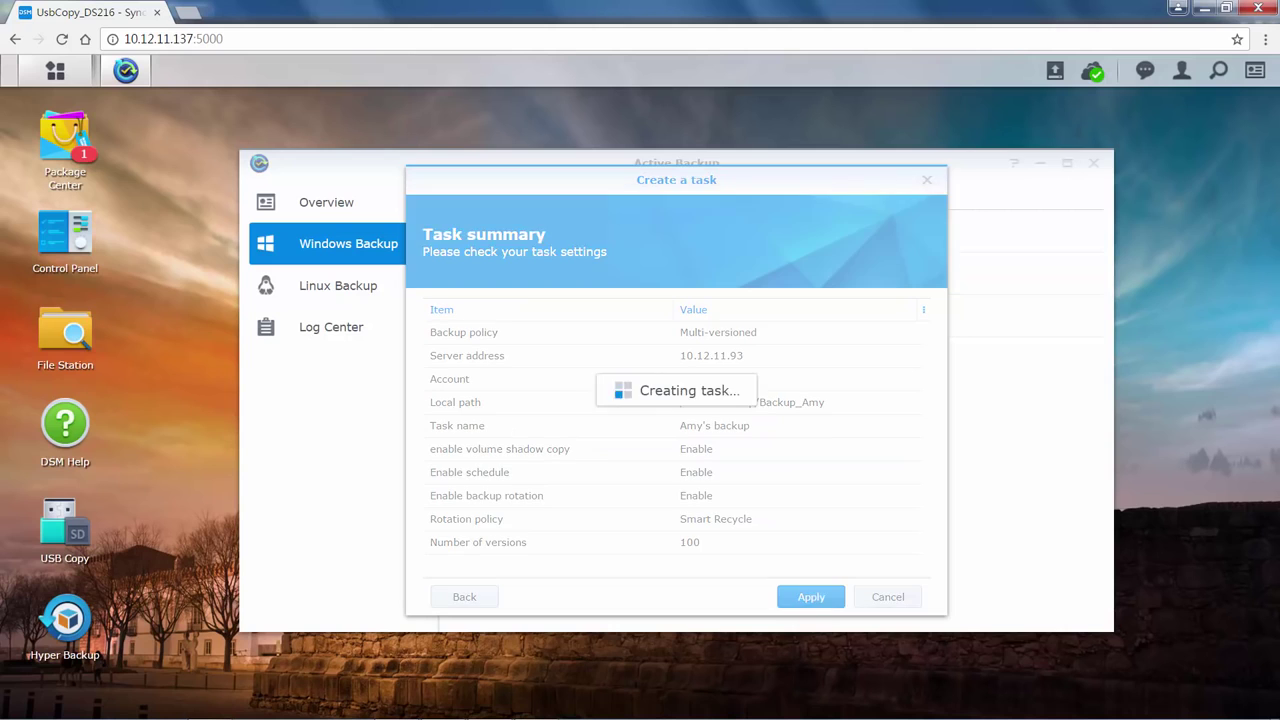
left_click(677, 426)
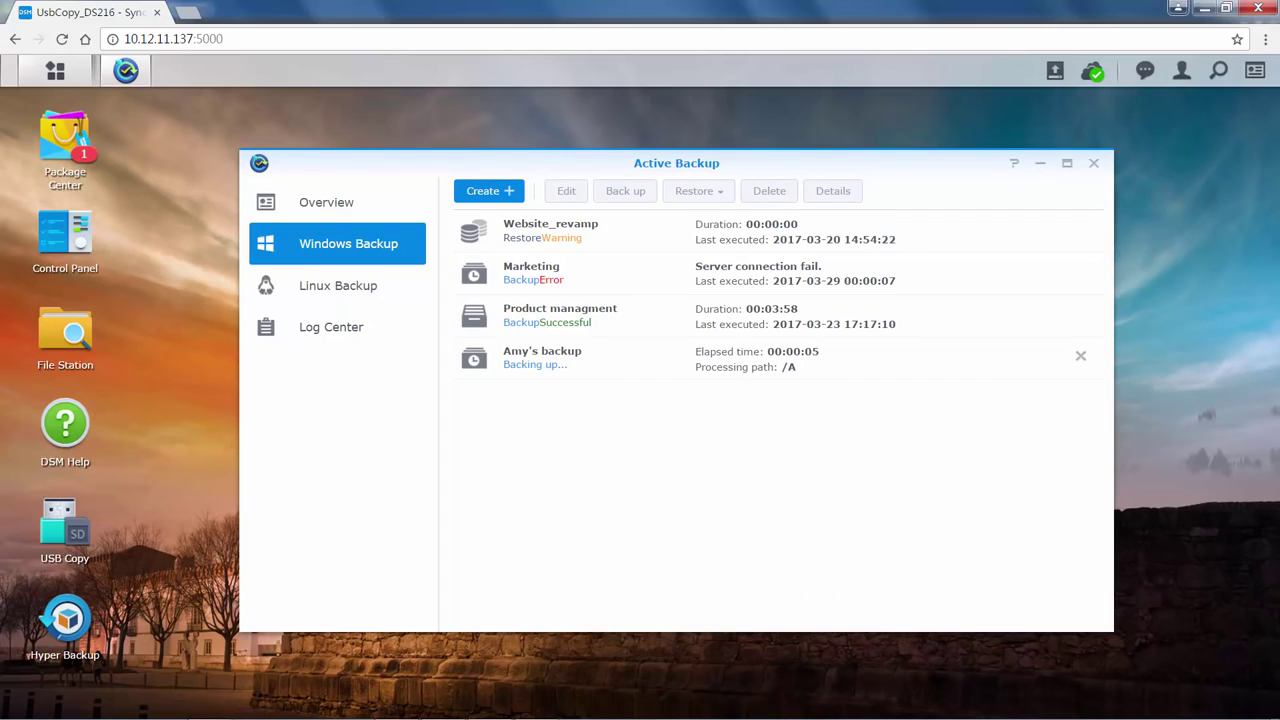
- Browse the Windows and Linux task lists, then select the just-finished task and show its Restore options
left_click(560, 315)
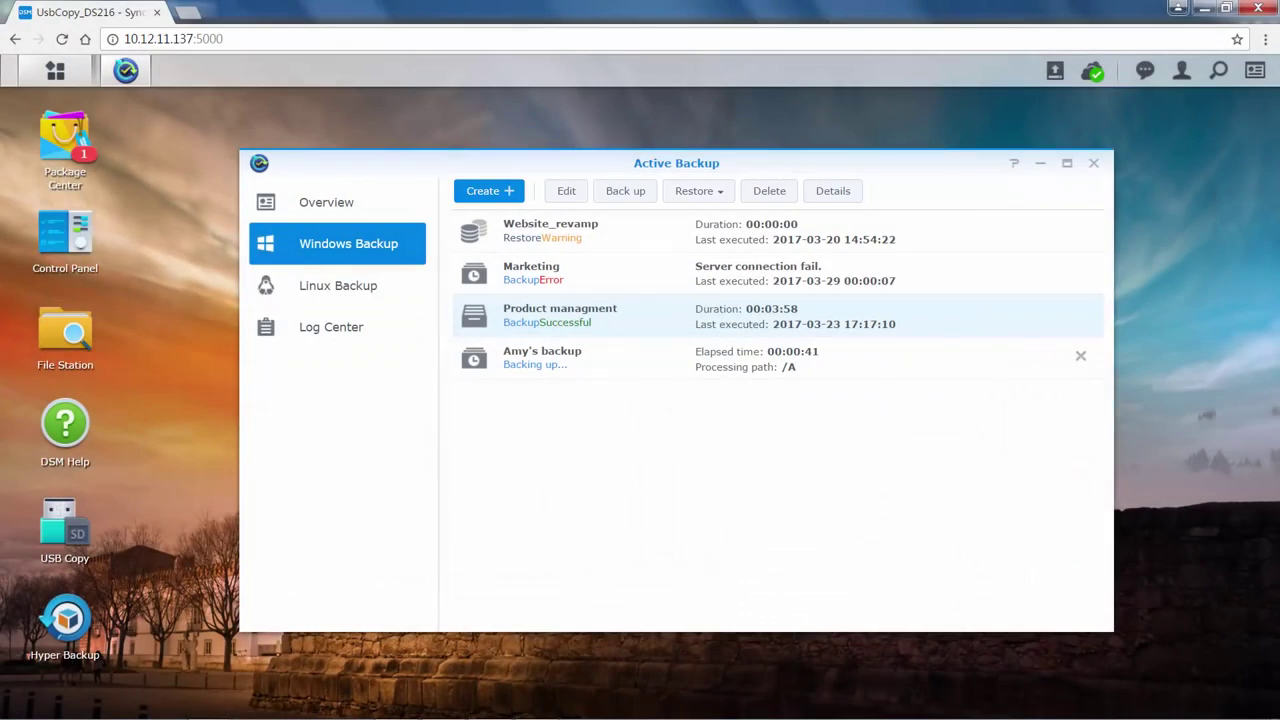
left_click(338, 285)
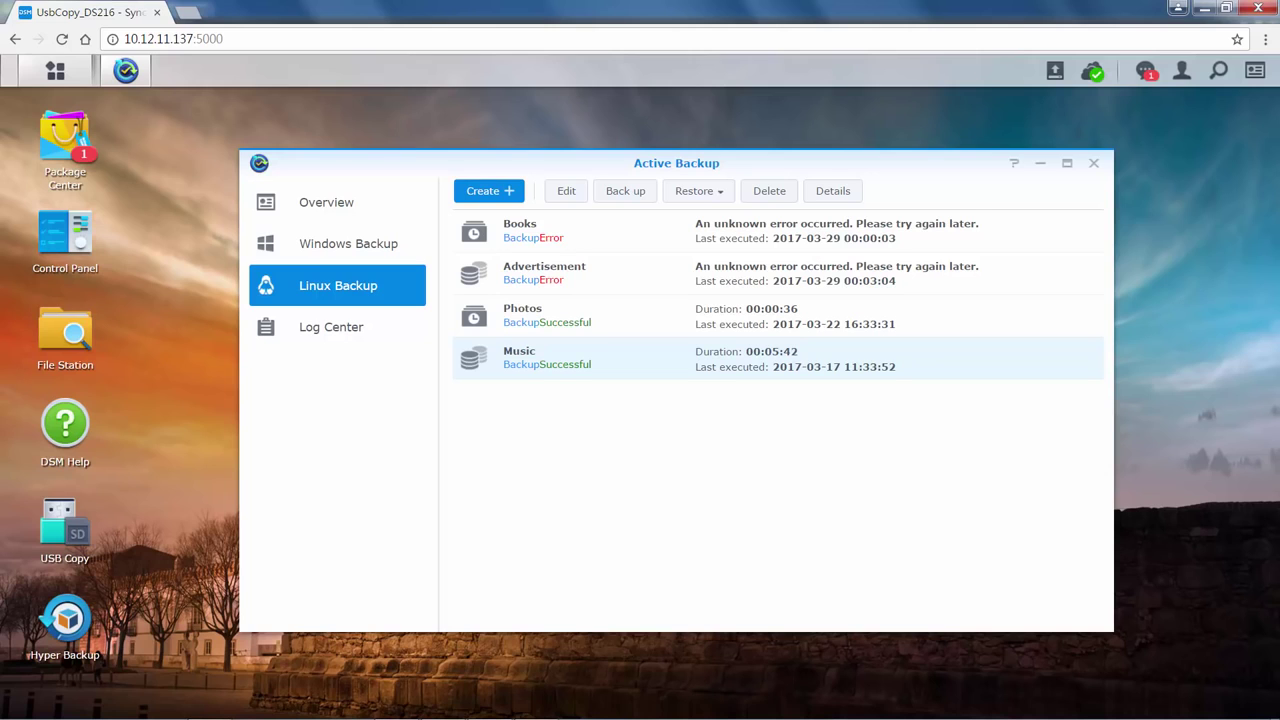
left_click(566, 190)
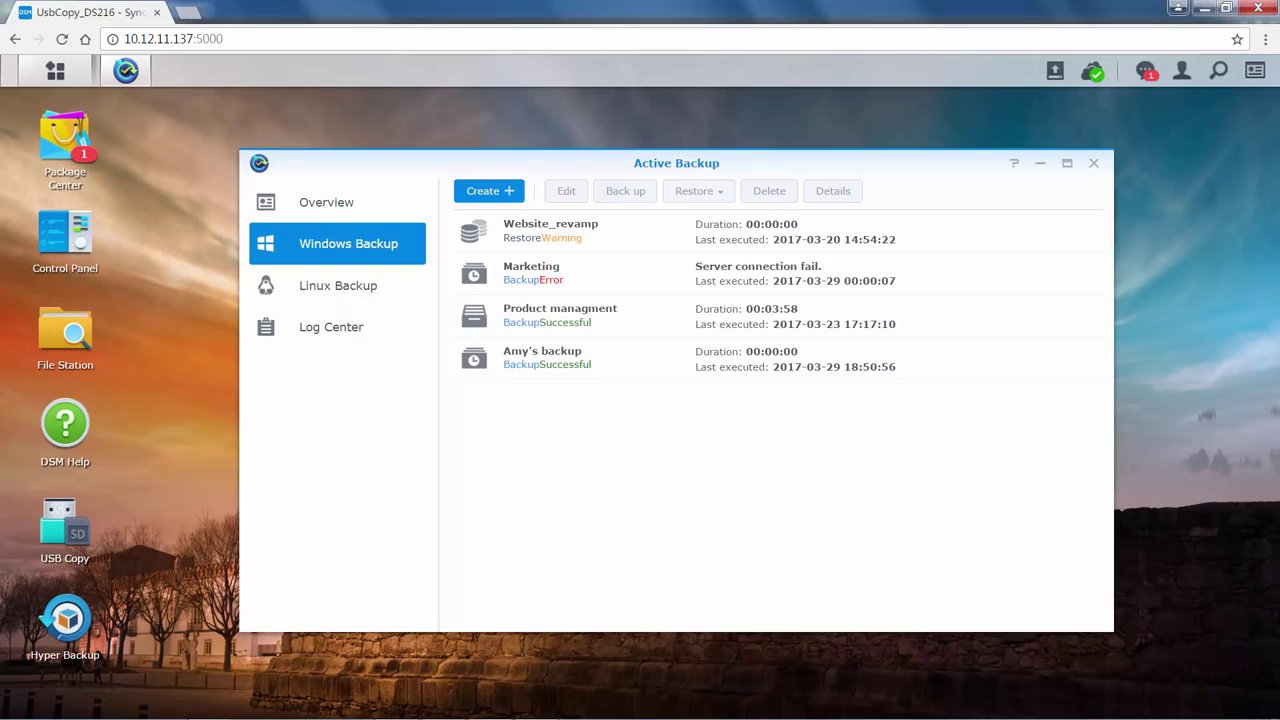
left_click(586, 364)
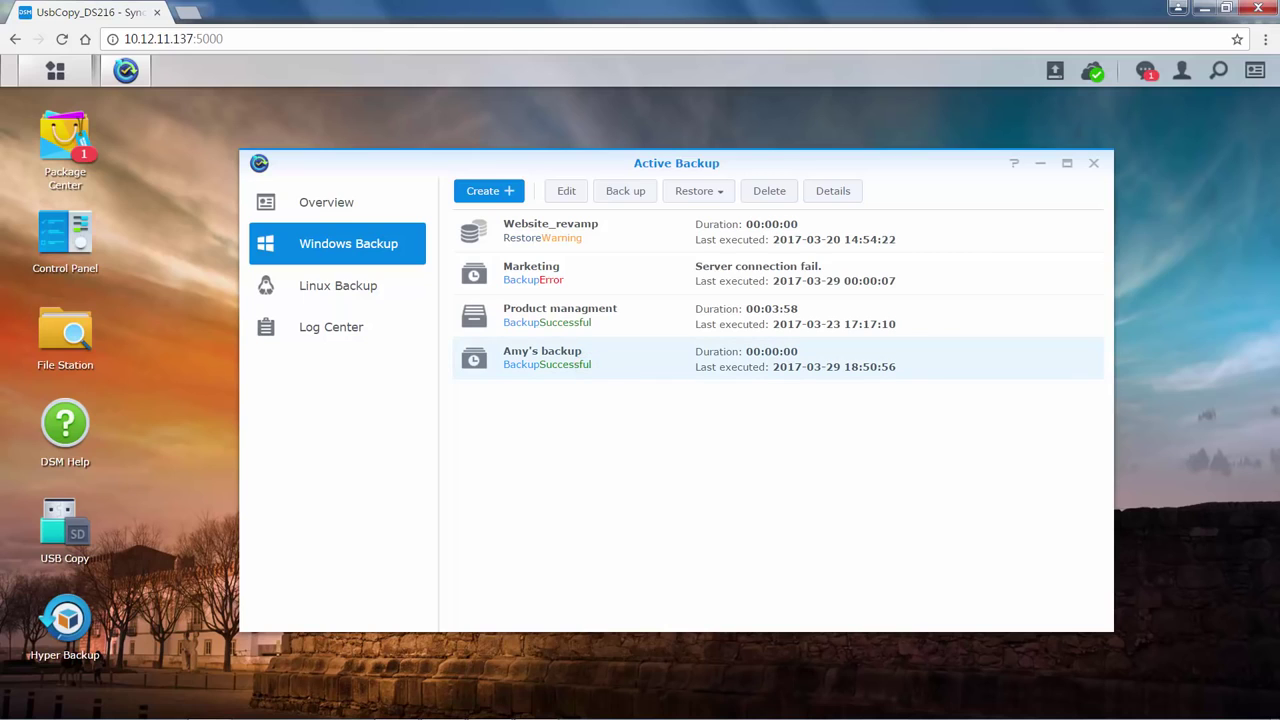
left_click(715, 195)
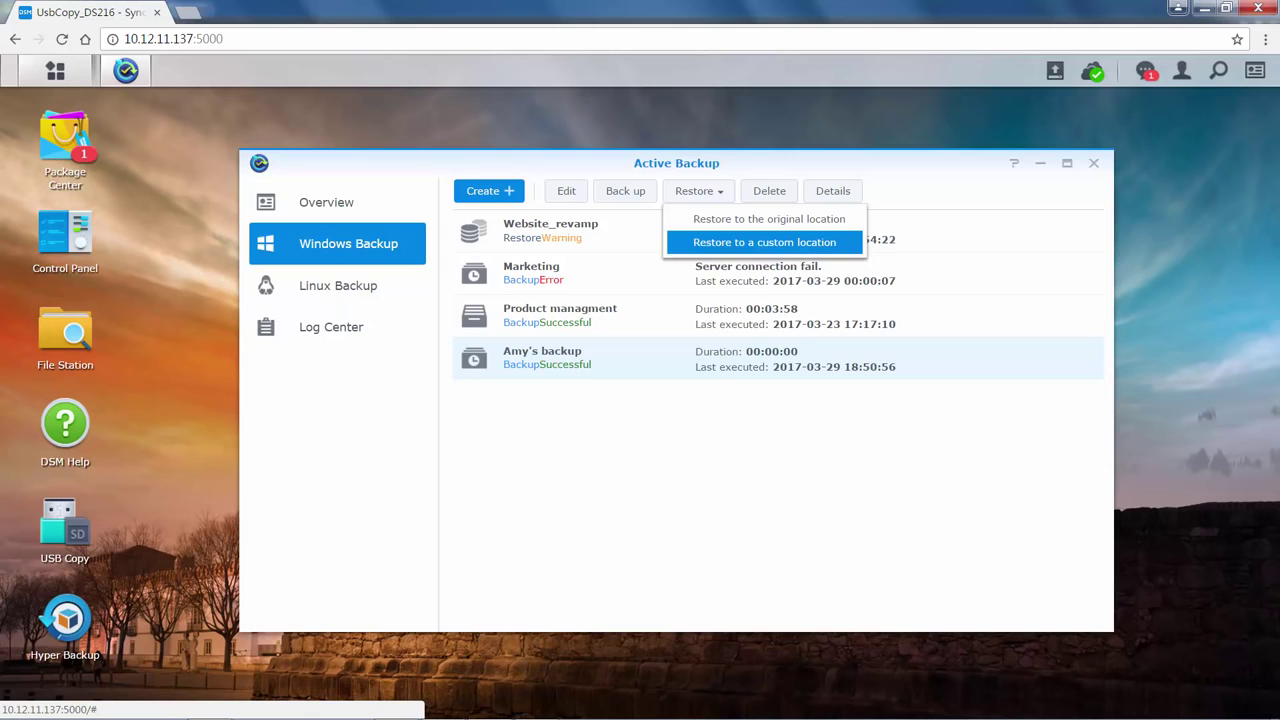
left_click(725, 242)
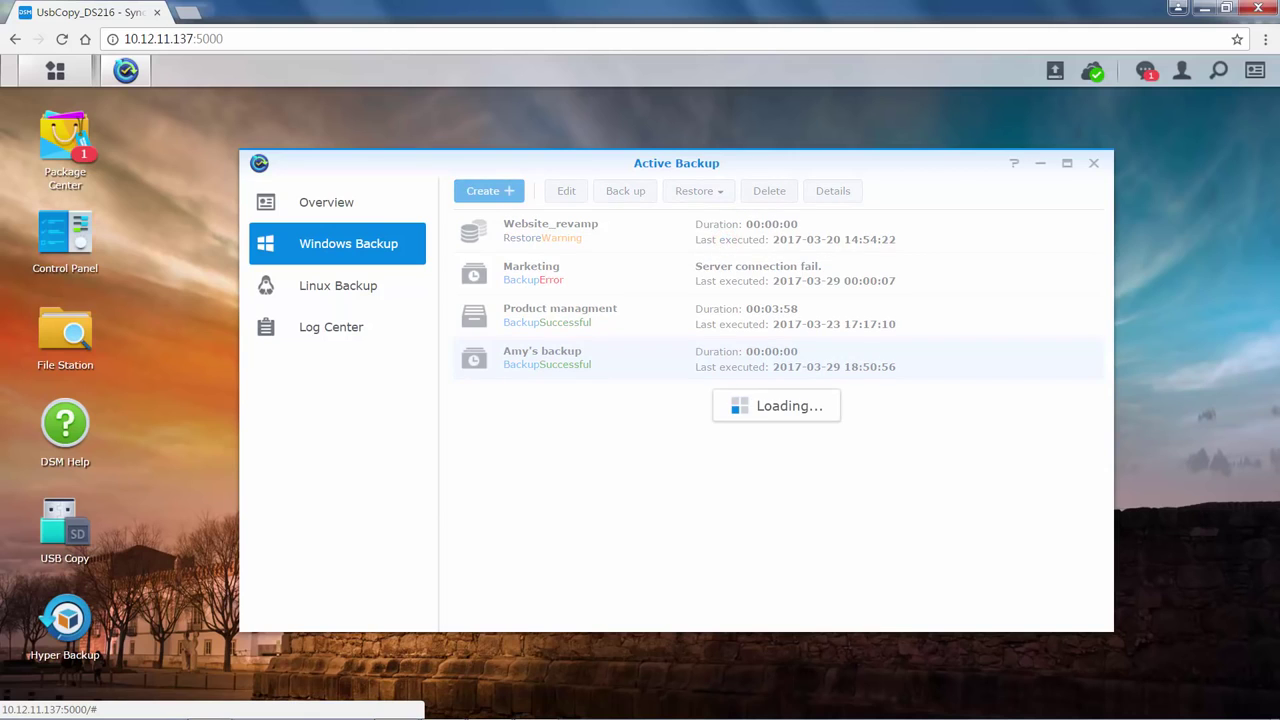
left_click(494, 342)
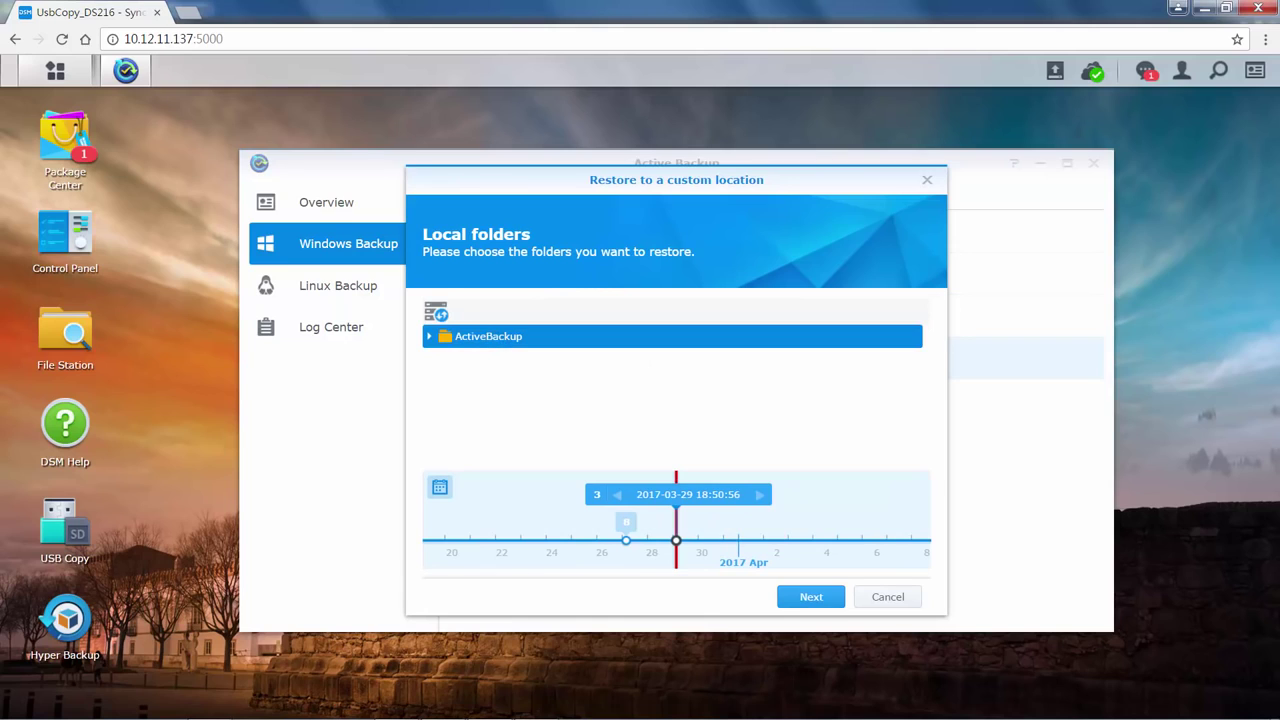
left_click(625, 521)
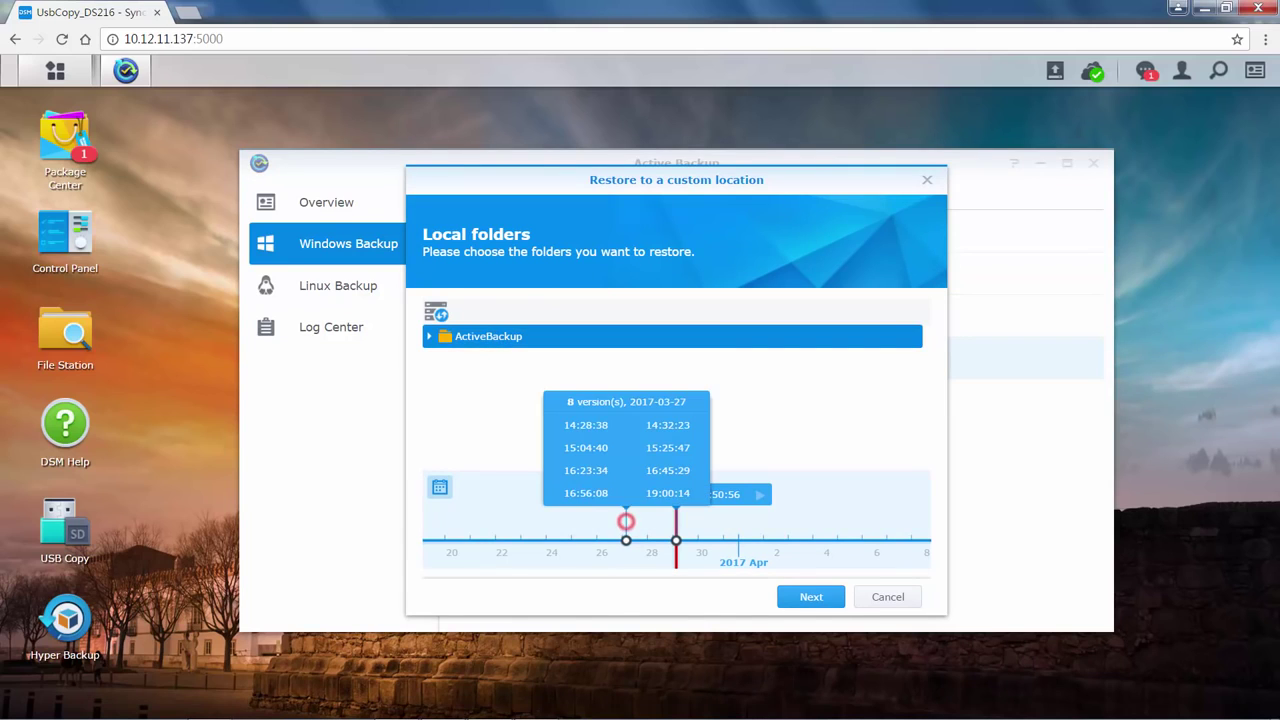
left_click(440, 488)
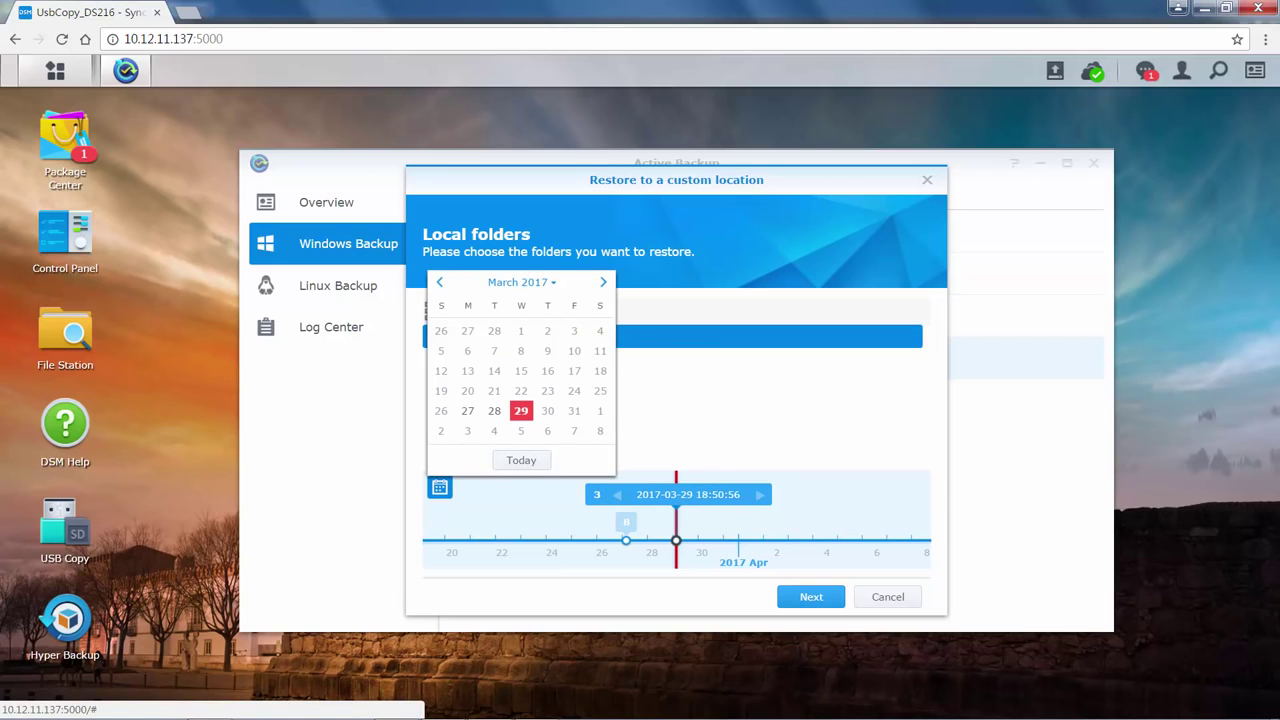
left_click(810, 596)
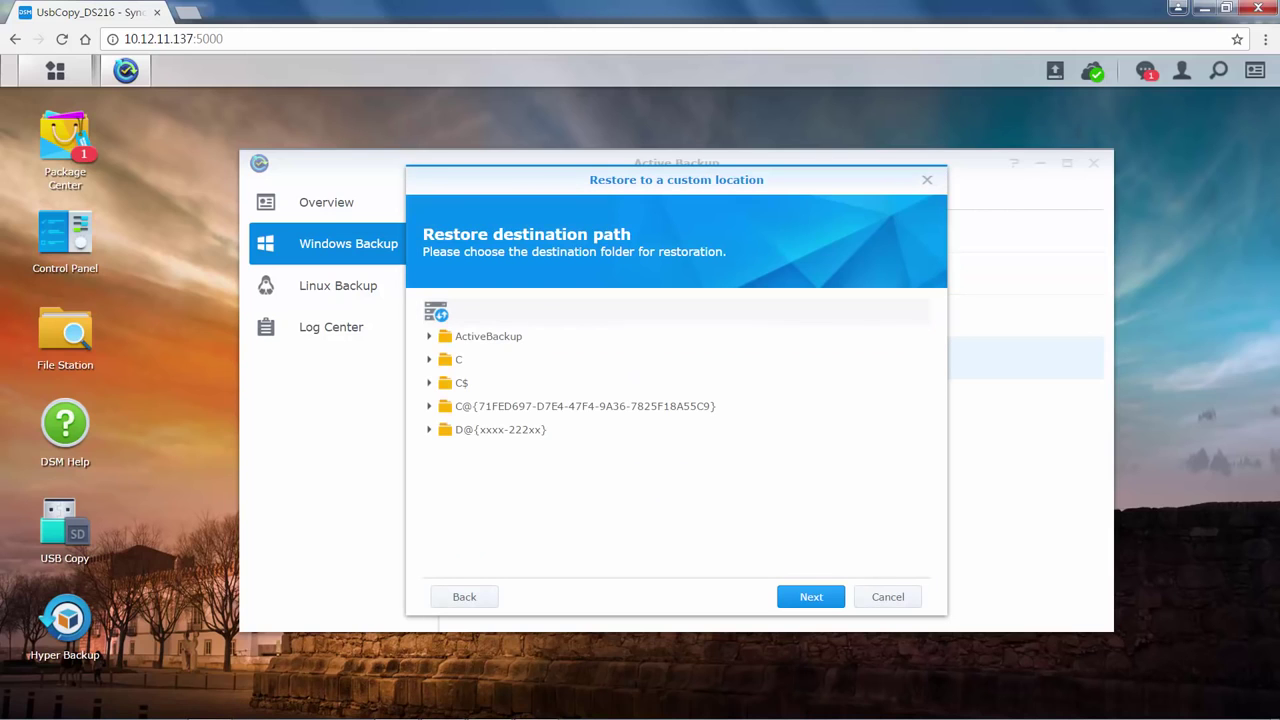
- Set ActiveBackup as the restore destination and run the restore, confirming overwrite of existing files
left_click(513, 336)
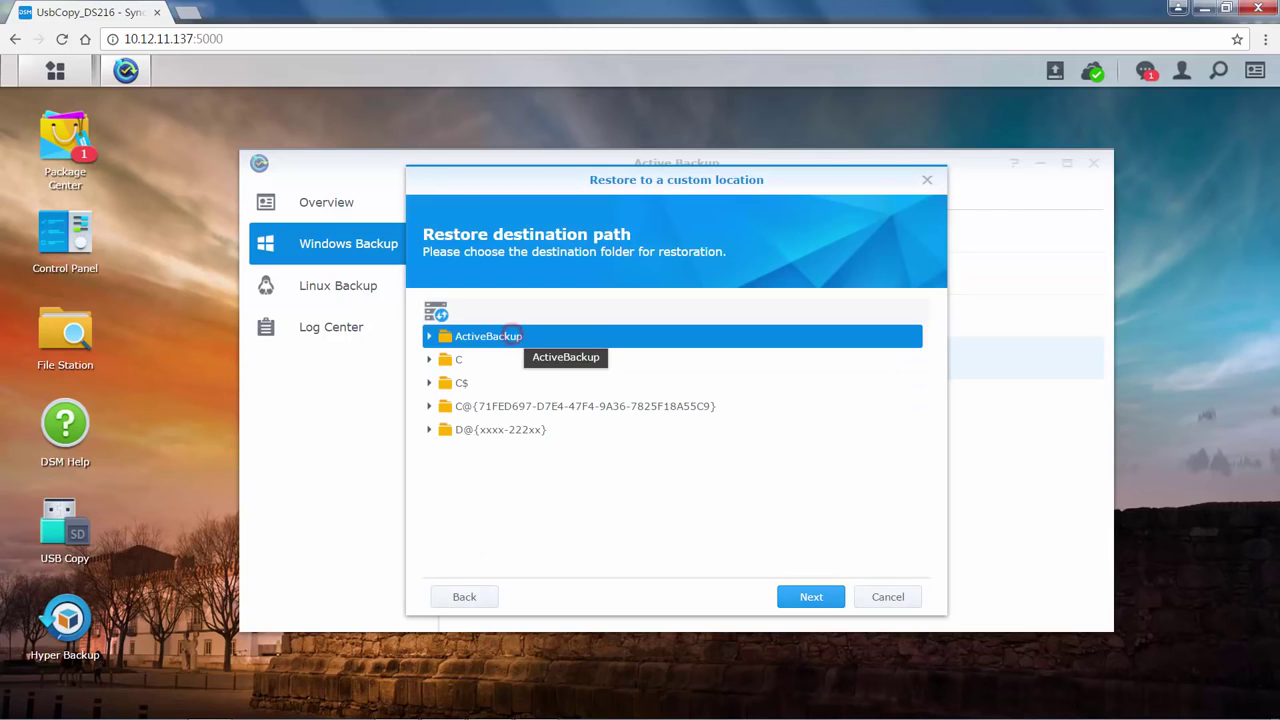
left_click(822, 598)
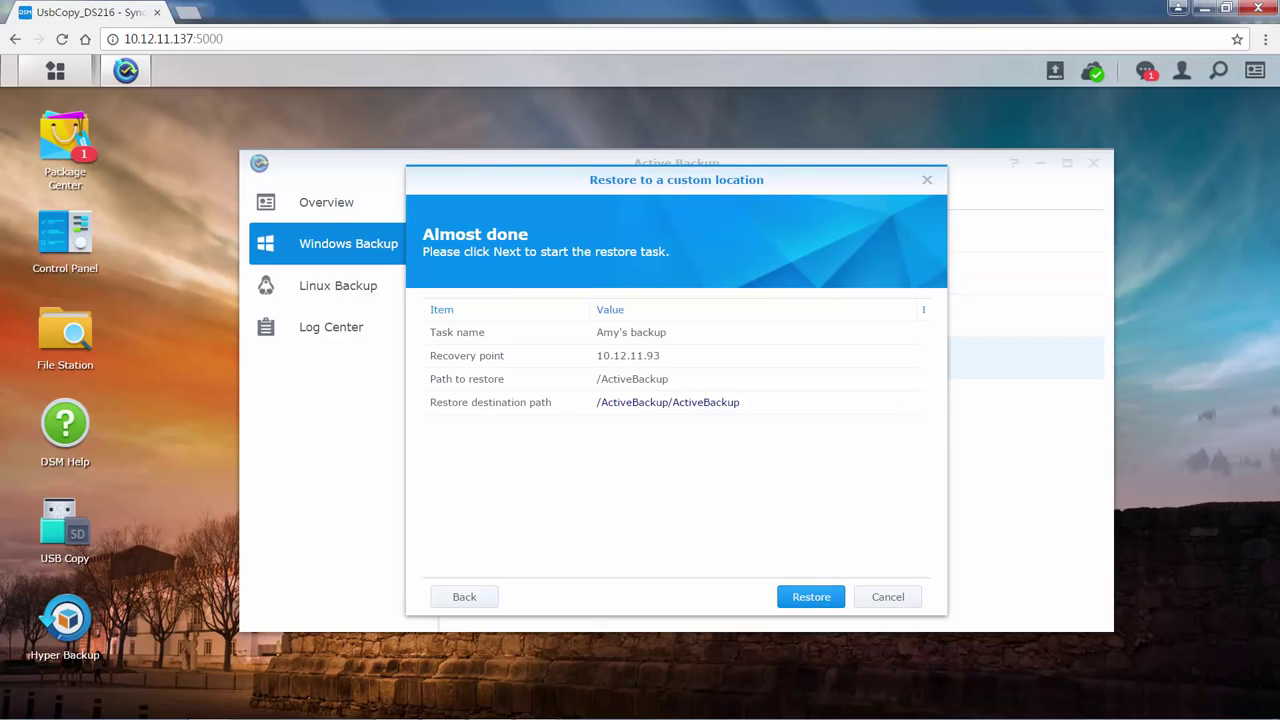
left_click(811, 597)
left_click(750, 427)
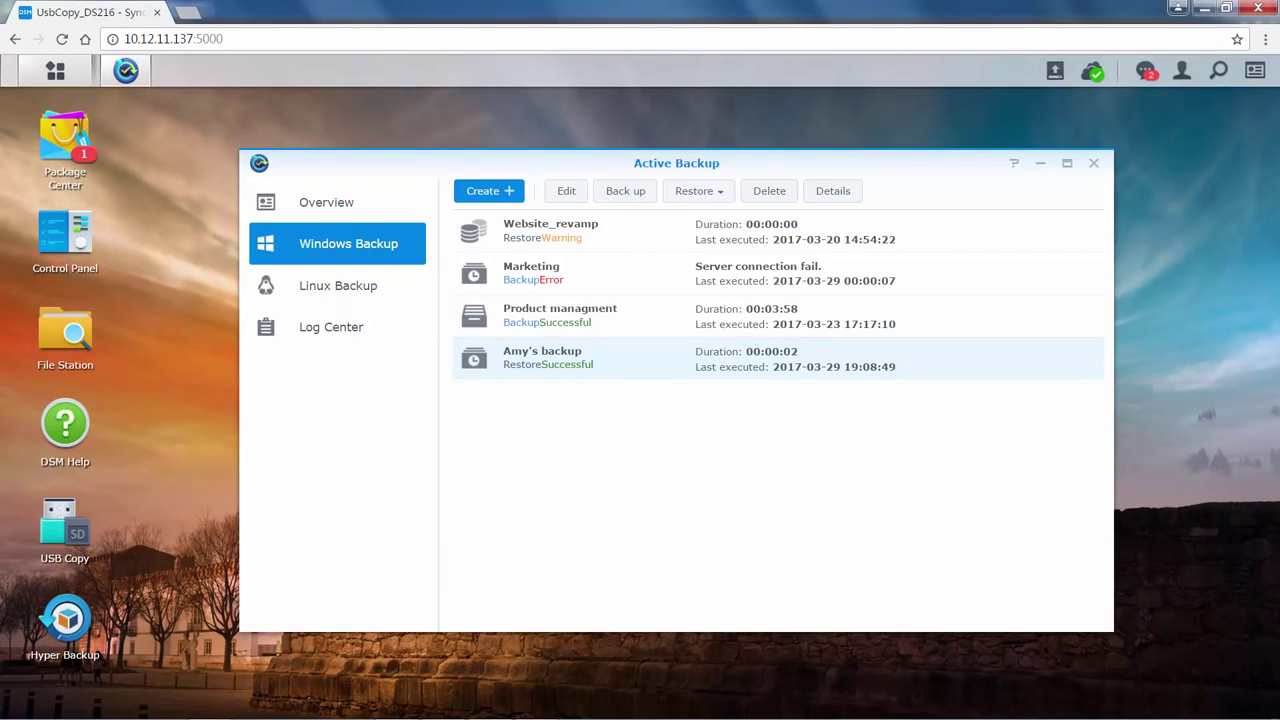
- Open the task's Details to review the successful restore of 34.9 MB and 15 files
left_click(840, 191)
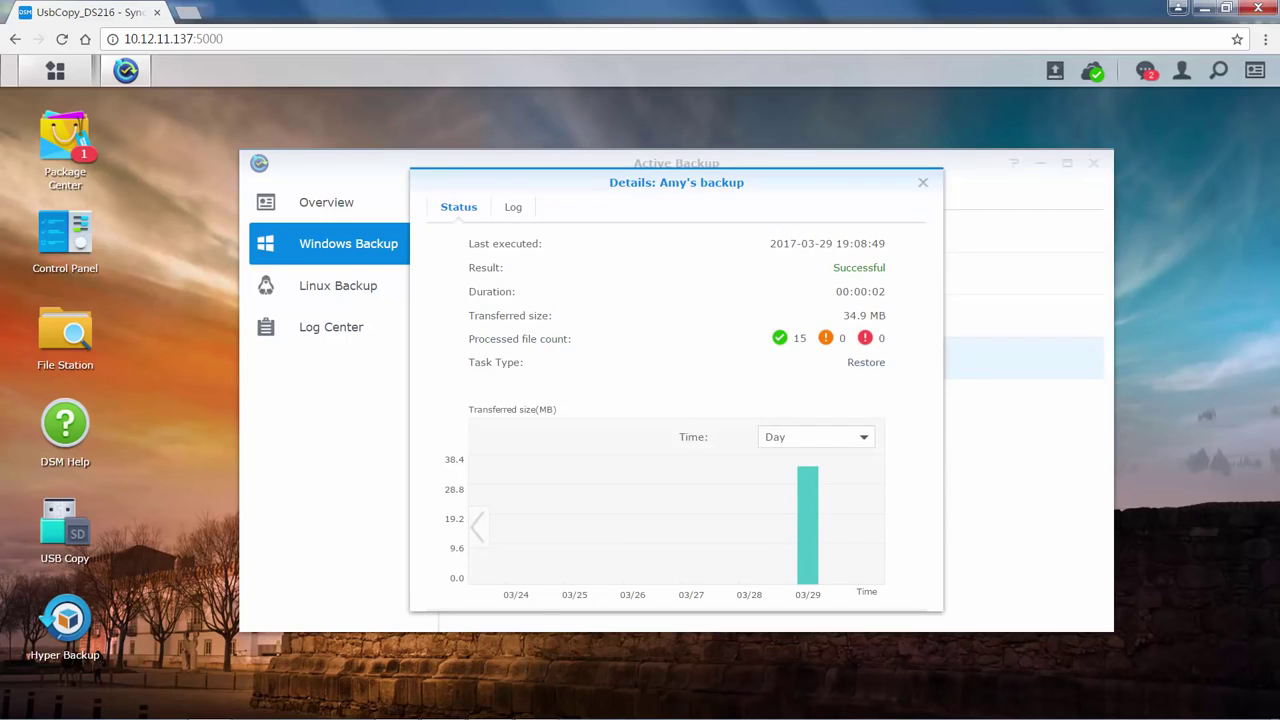
- Keep the chart grouped by day and view the Restore run's information in the Log tab
left_click(863, 437)
left_click(863, 437)
left_click(512, 207)
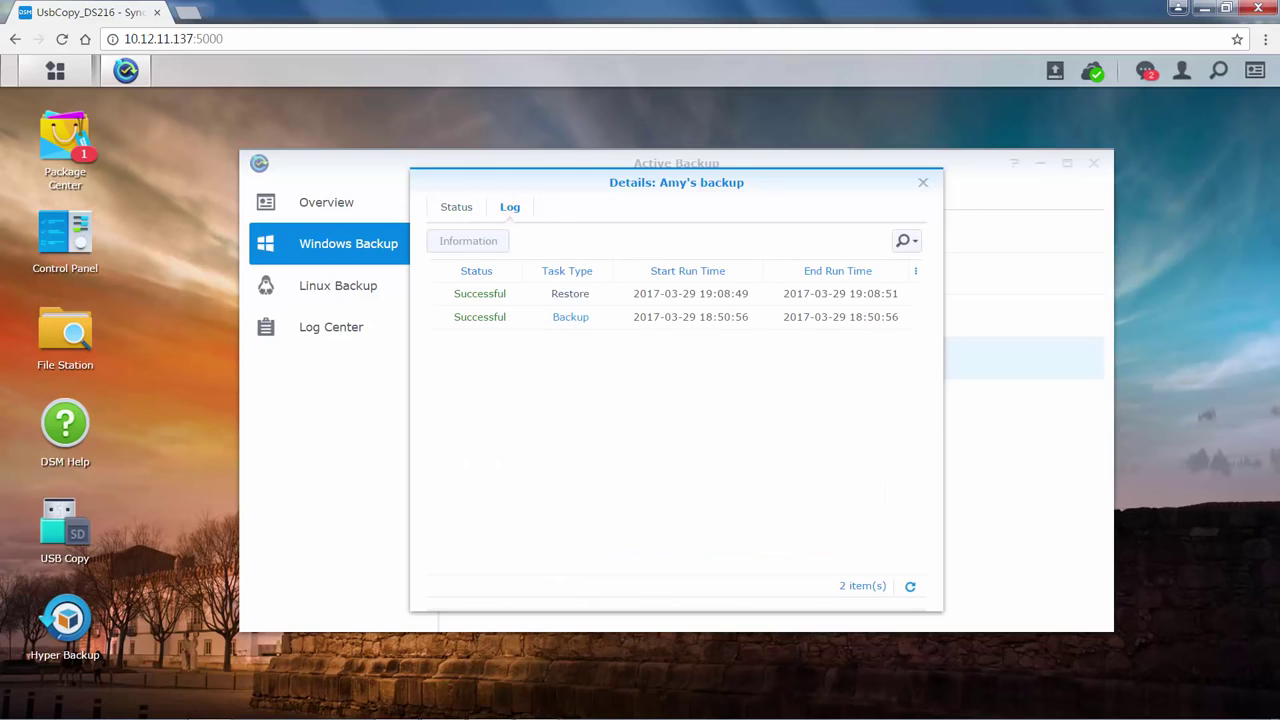
left_click(569, 293)
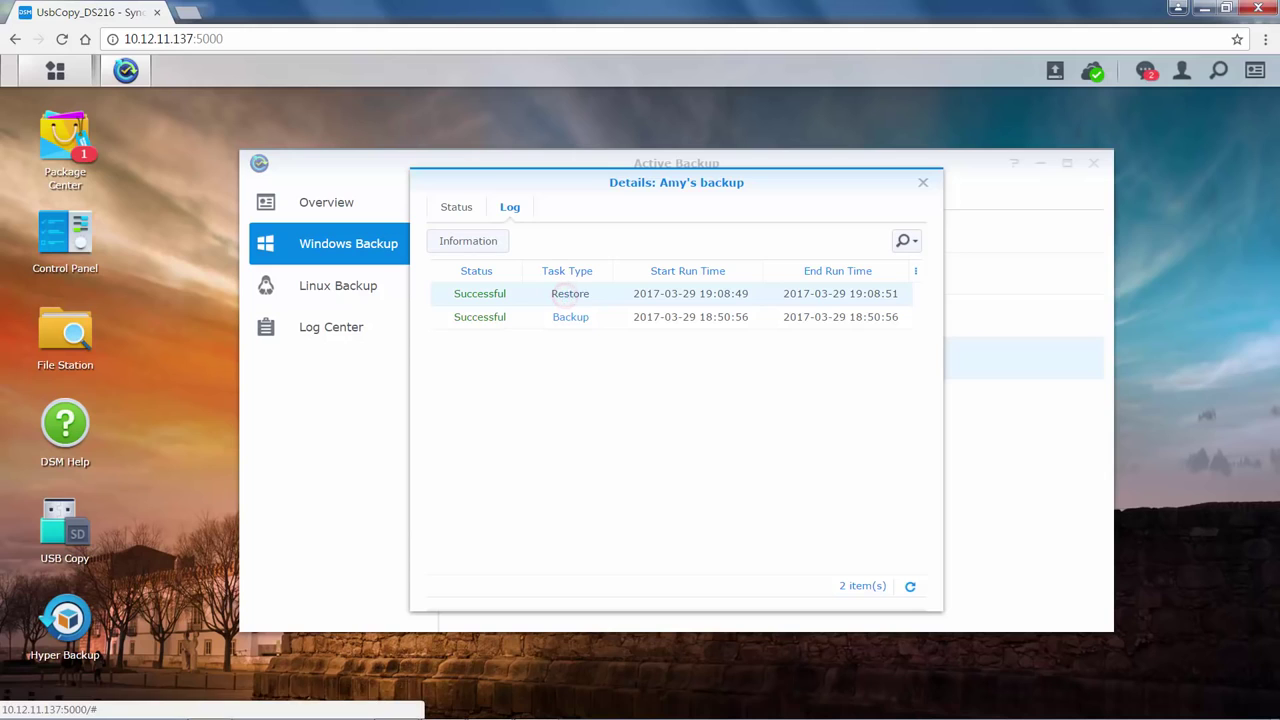
left_click(500, 242)
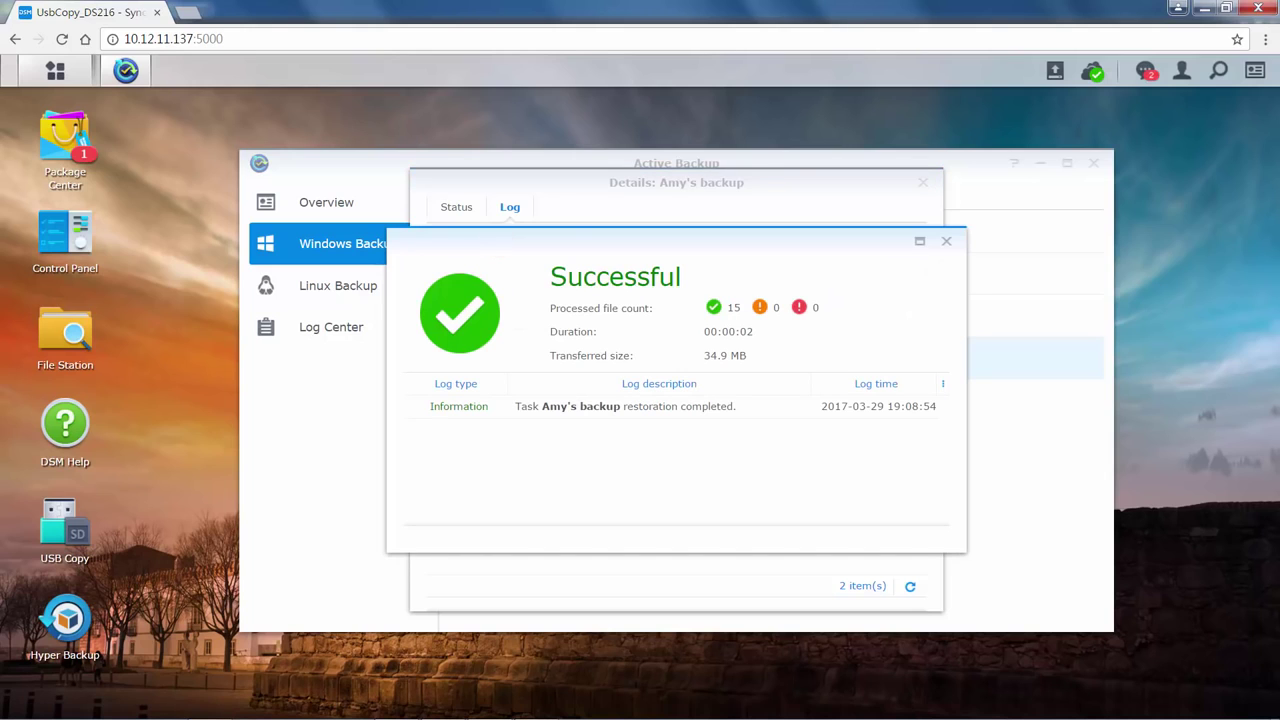
left_click(946, 241)
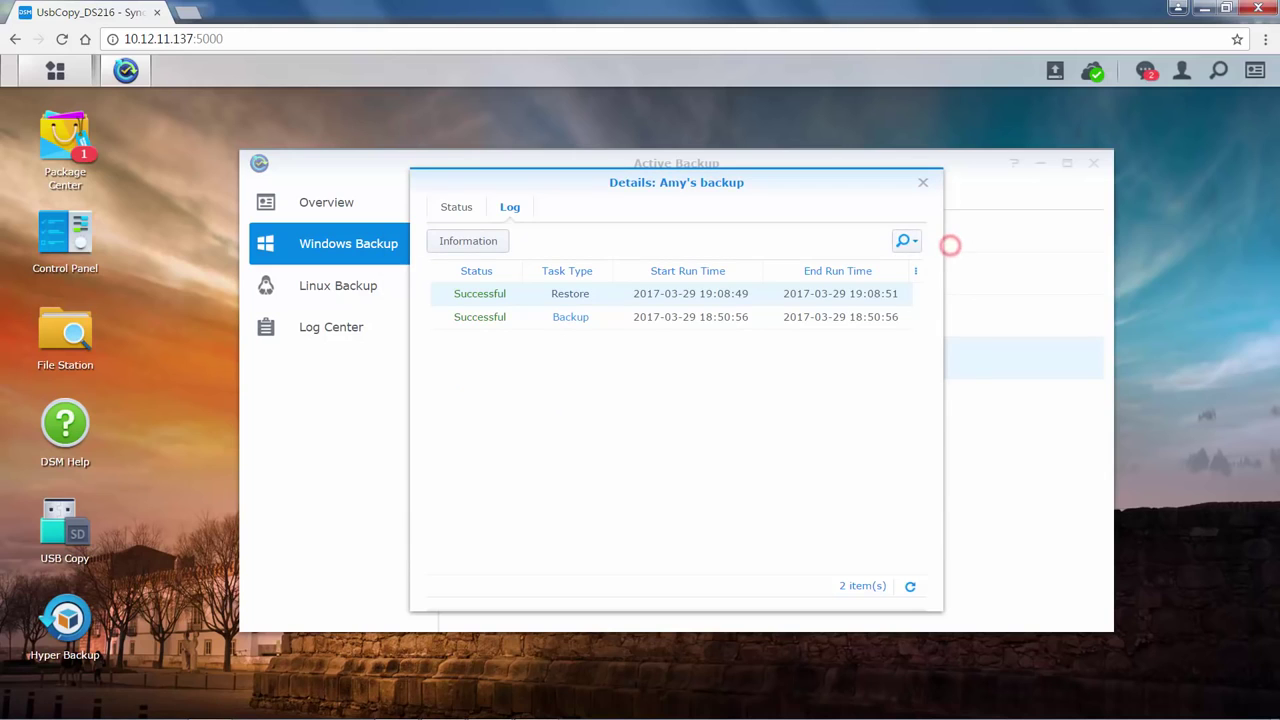
- Check the log filter, leaving status and task type at all types, then dismiss it
left_click(906, 241)
left_click(886, 302)
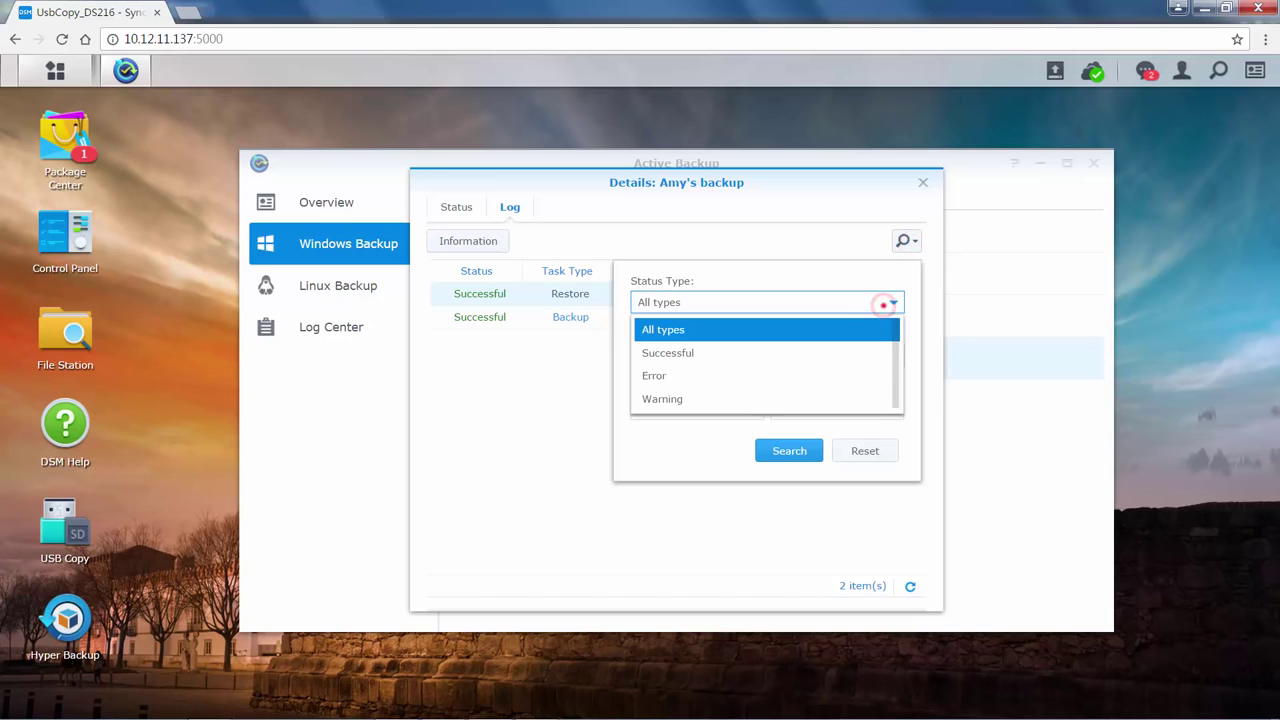
left_click(884, 304)
left_click(889, 355)
left_click(889, 355)
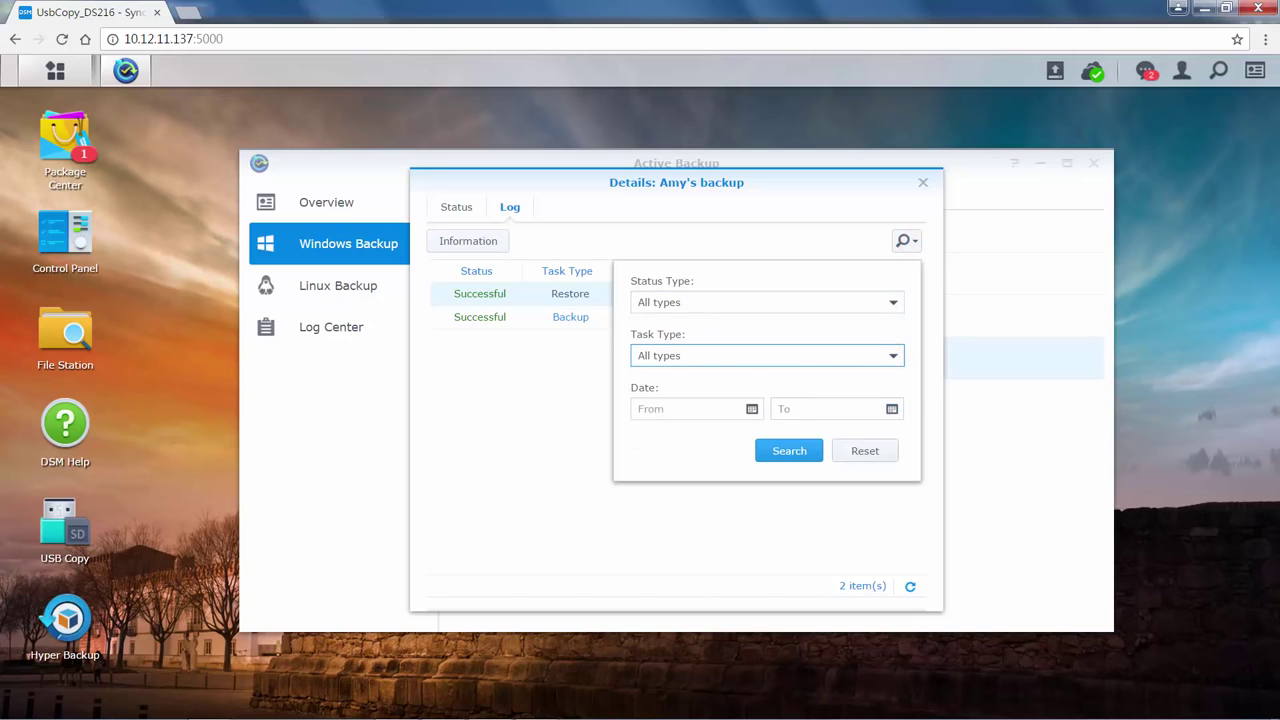
key("Escape")
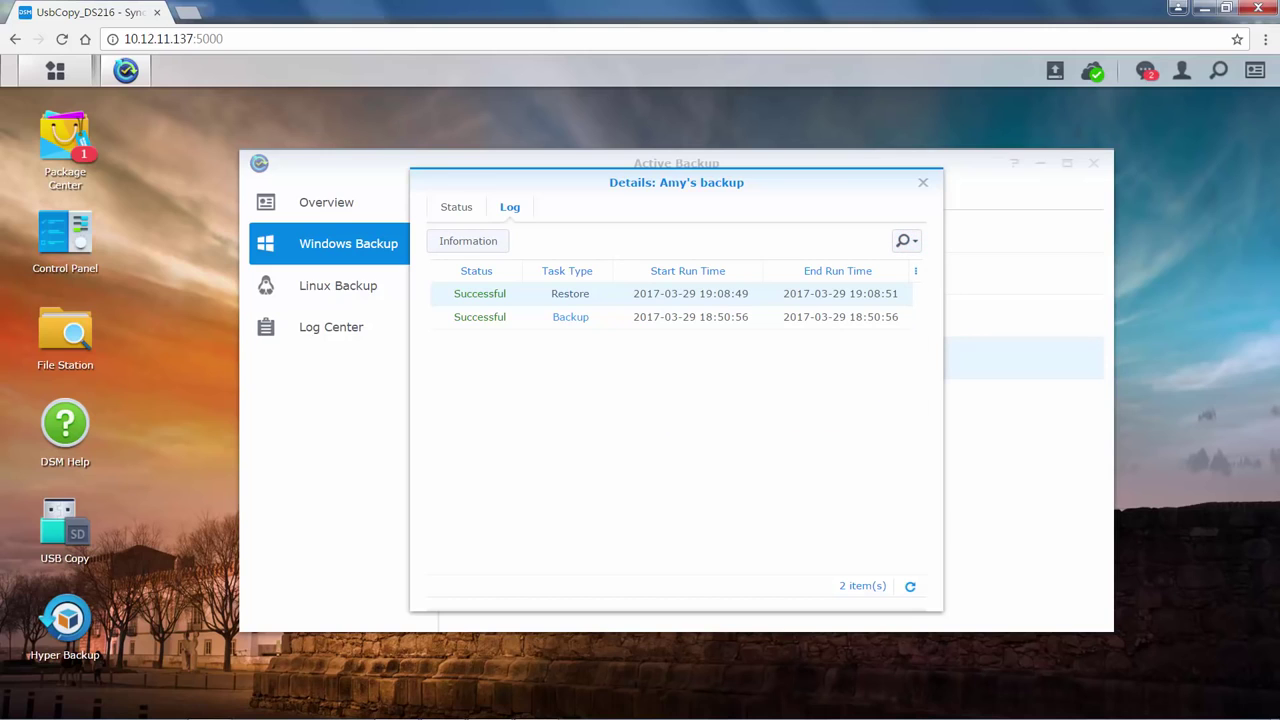
- Close Details and review the newest Marketing entry's result in Log Center
left_click(923, 182)
left_click(325, 328)
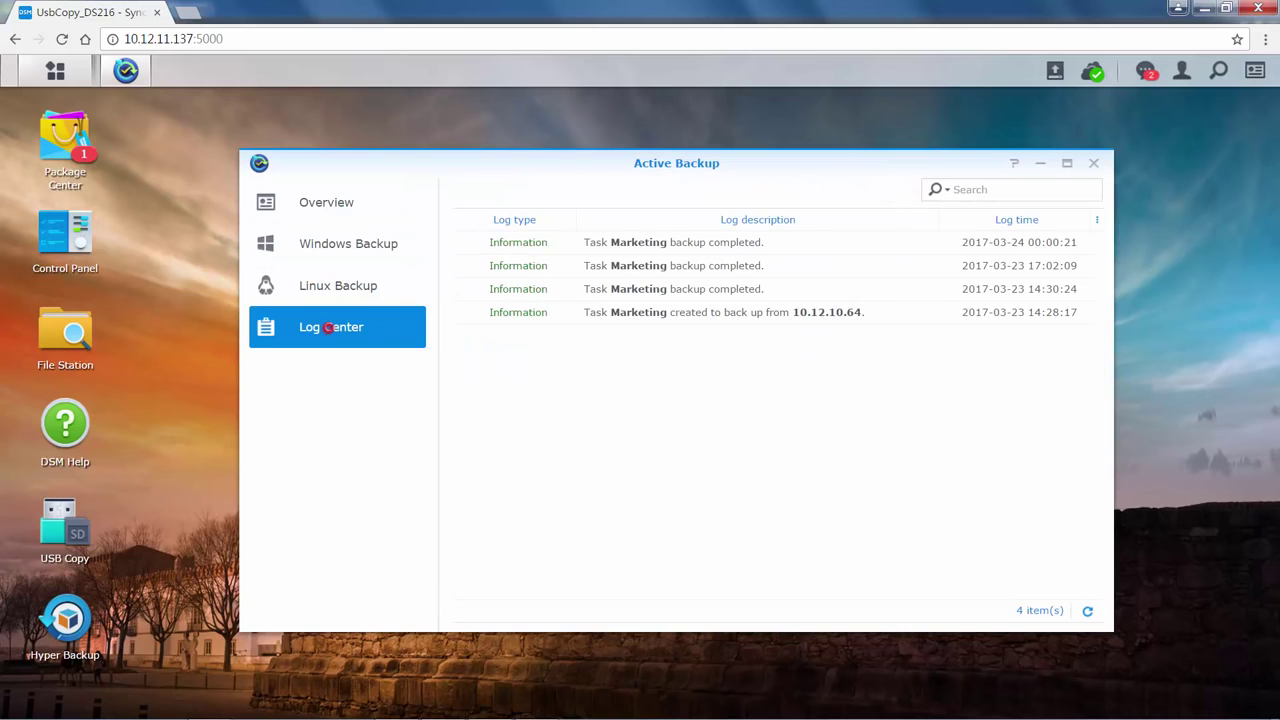
left_click(645, 245)
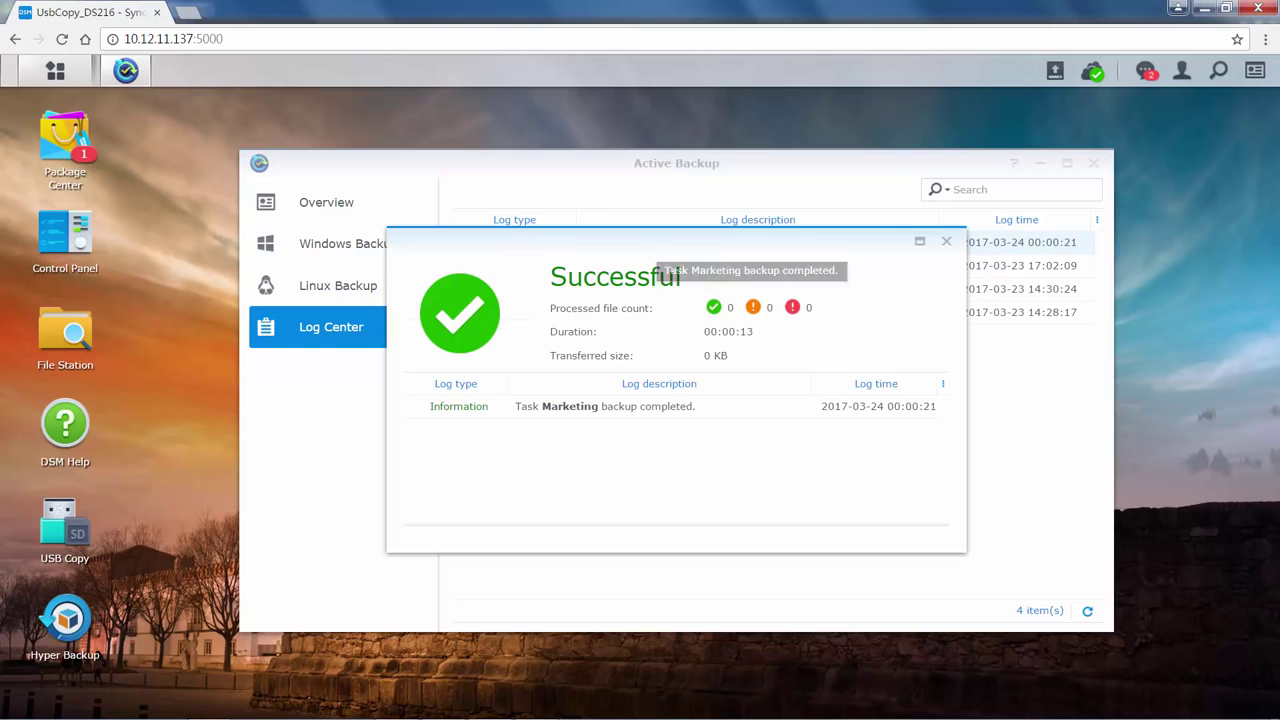
left_click(946, 241)
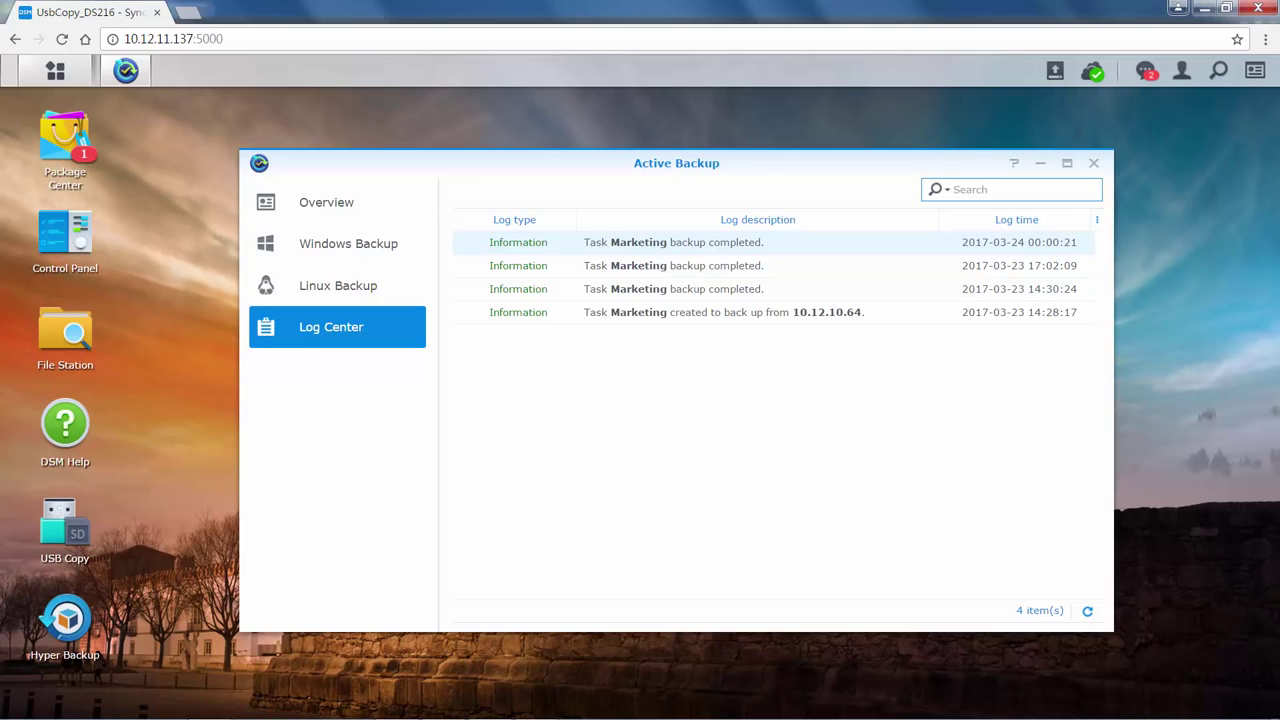
- Set the Log Center search to keyword 'marketing' with log type Error
left_click(940, 189)
left_click(931, 244)
type("marketing")
left_click(914, 297)
left_click(891, 366)
left_click(925, 353)
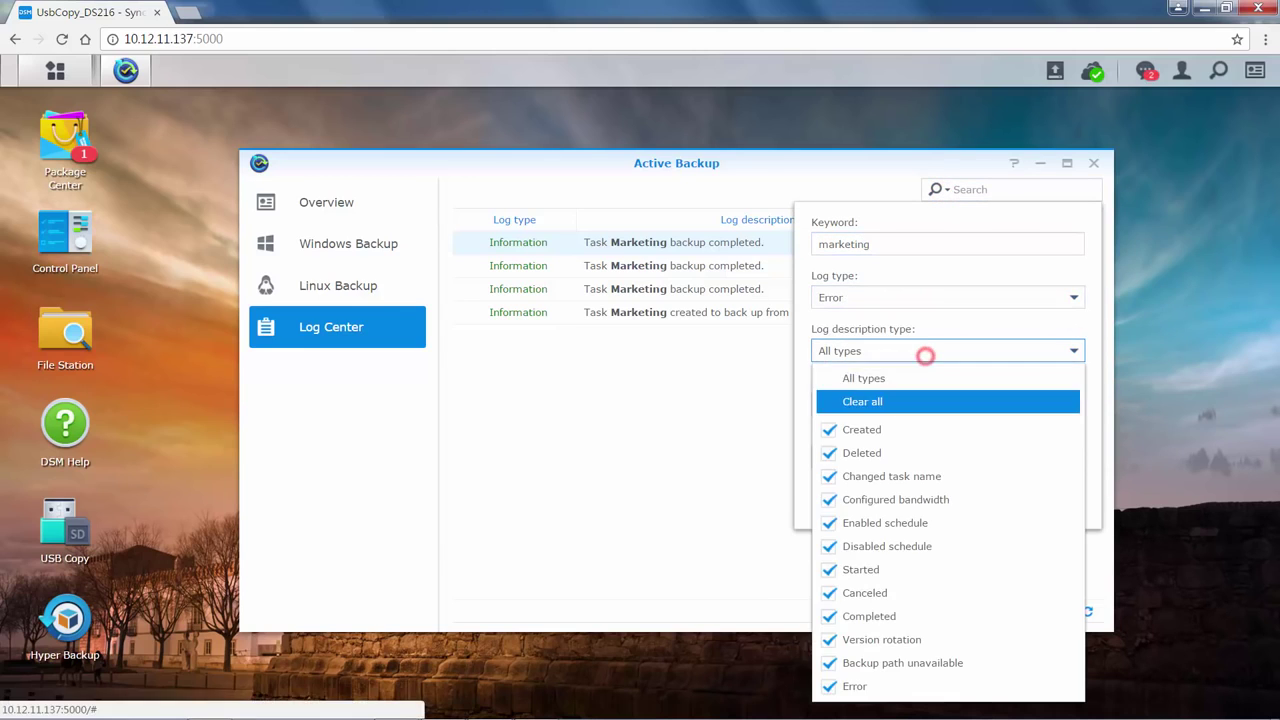